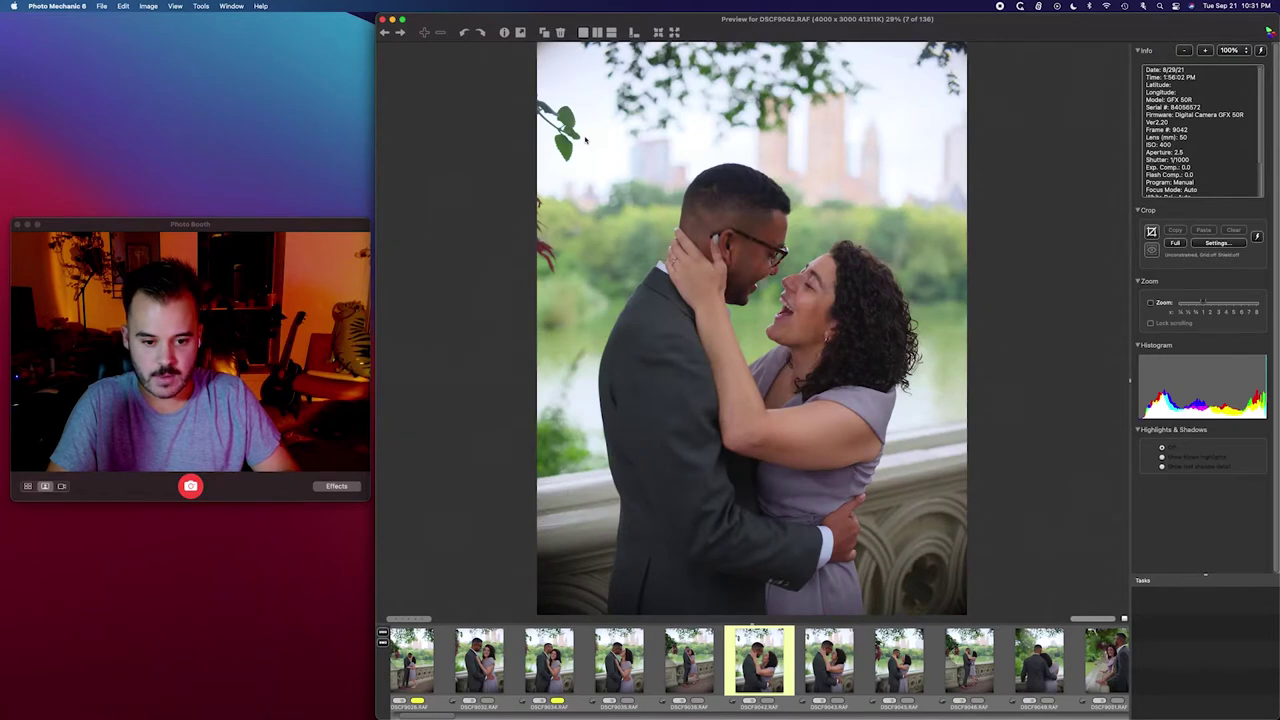
# Step: Give DSCF9043 and DSCF9048, two of the couple's lakeside bridge portraits, the yellow color label
pyautogui.press('Right')
pyautogui.press('Right')
pyautogui.press('Right')
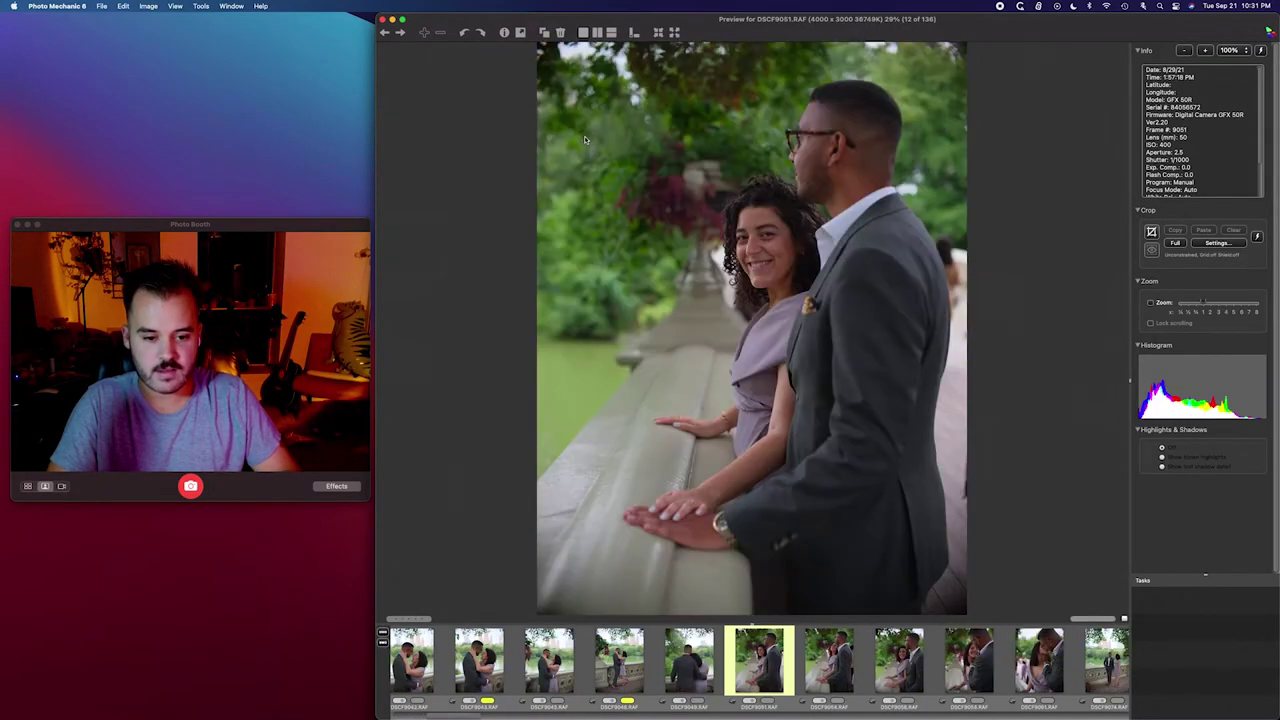
# Step: Review the railing close-ups and label DSCF9058, with his hand on her neck, yellow
pyautogui.press('Right')
pyautogui.press('Right')
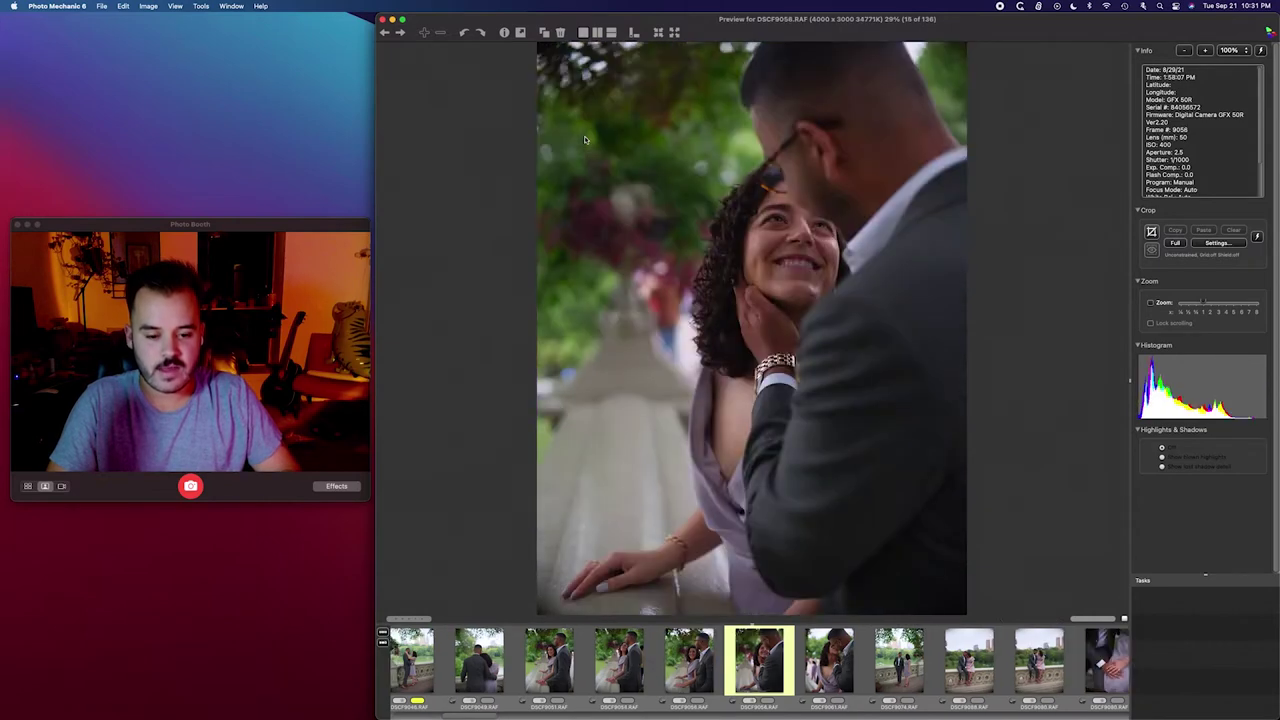
pyautogui.press('Right')
pyautogui.press('Right')
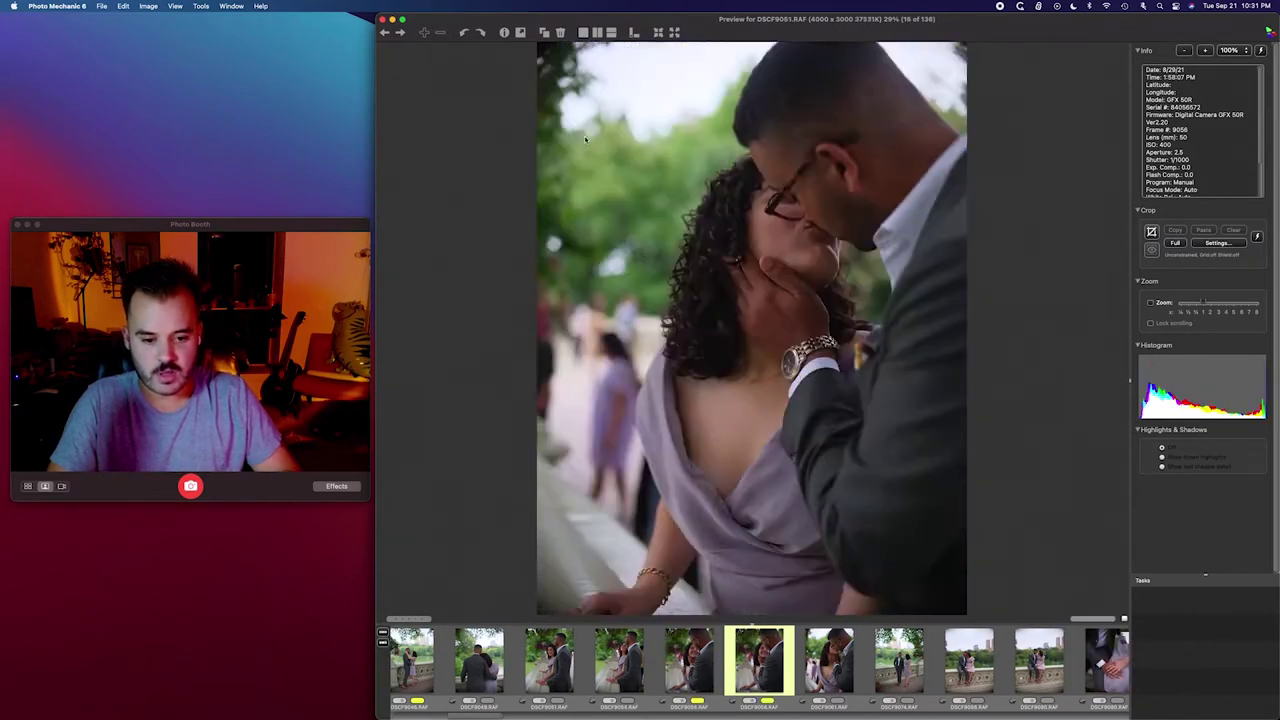
pyautogui.press('Right')
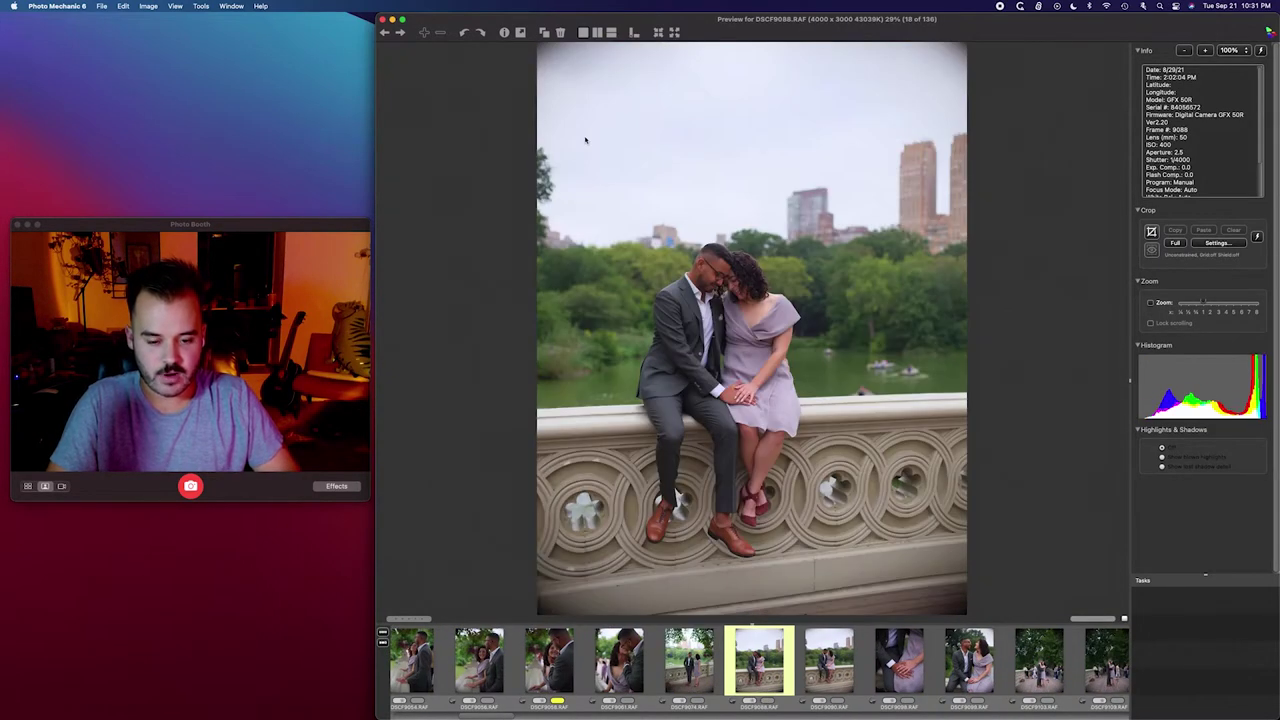
# Step: Label both photos of the couple seated on the bridge wall, DSCF9088 and DSCF9090, yellow
pyautogui.press('Right')
pyautogui.press('Right')
pyautogui.press('Left')
pyautogui.press('Left')
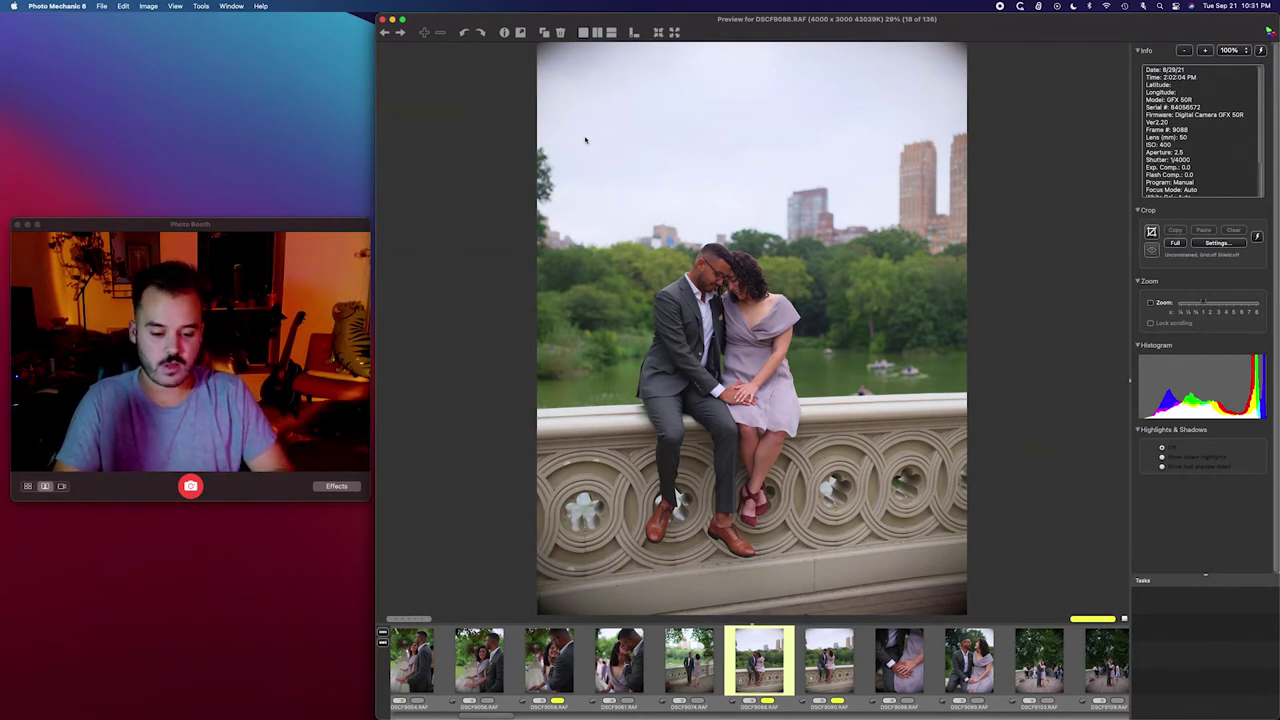
# Step: Compare the two seated bridge photos and change the label of DSCF9088 to red
pyautogui.press('Right')
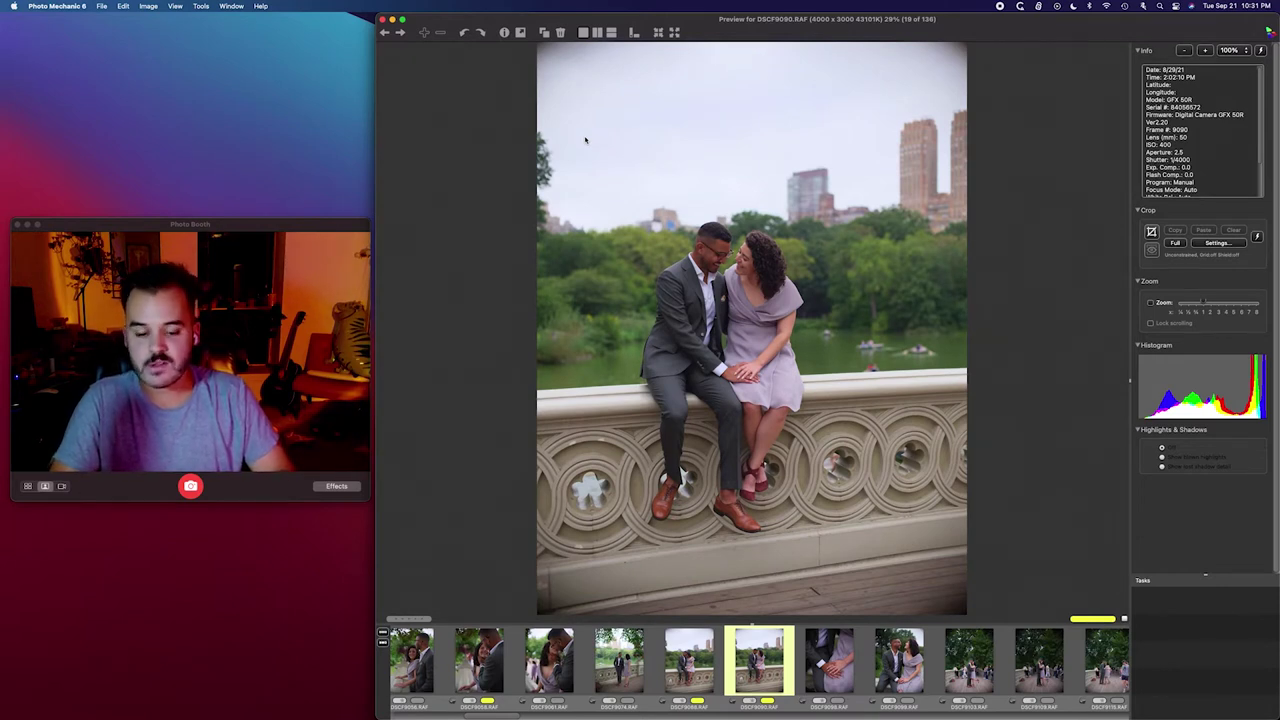
pyautogui.press('Left')
pyautogui.press('1')
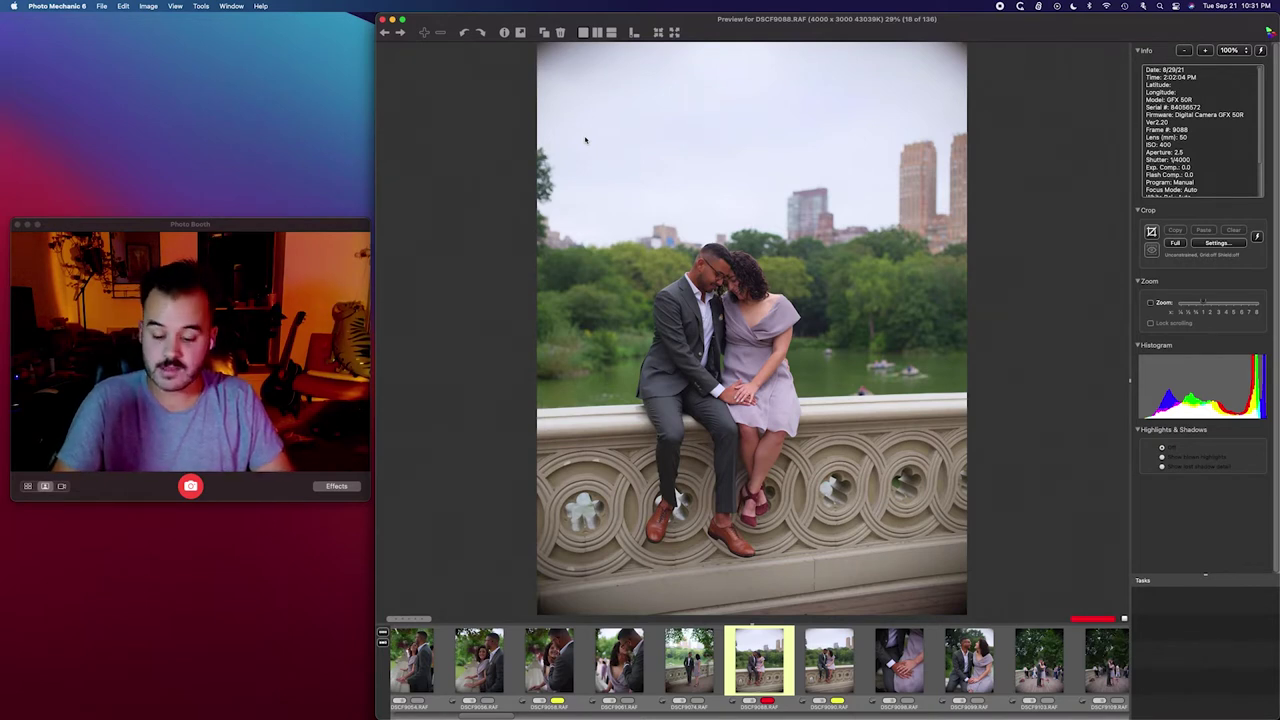
# Step: Recheck the seated bridge pair and label the close-up of the hands, DSCF9098, yellow
pyautogui.press('Right')
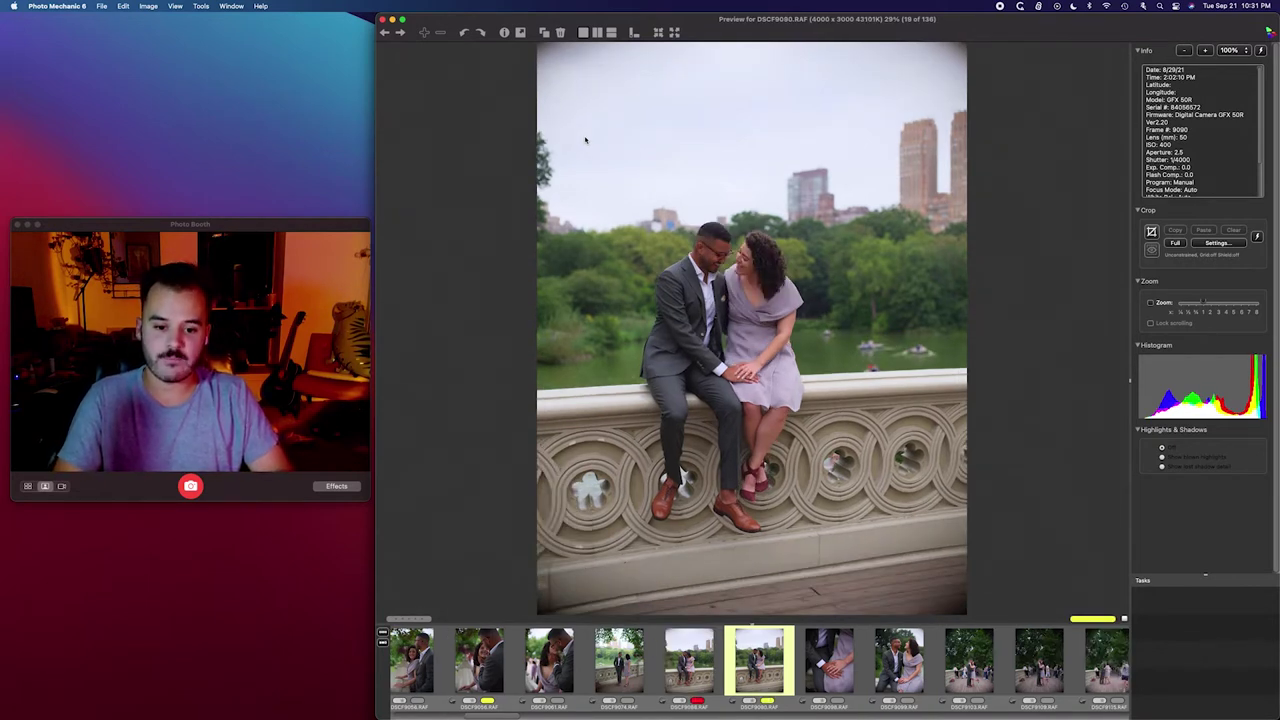
pyautogui.press('Left')
pyautogui.press('Right')
pyautogui.press('Right')
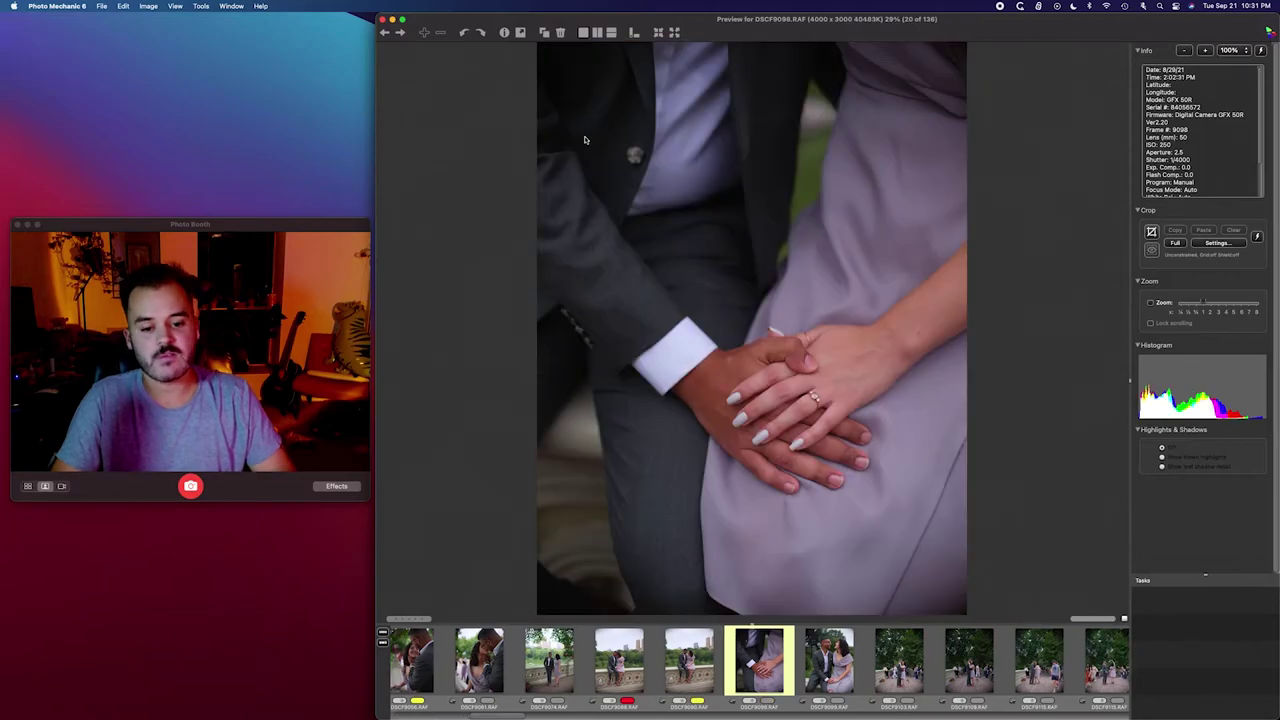
pyautogui.press('Right')
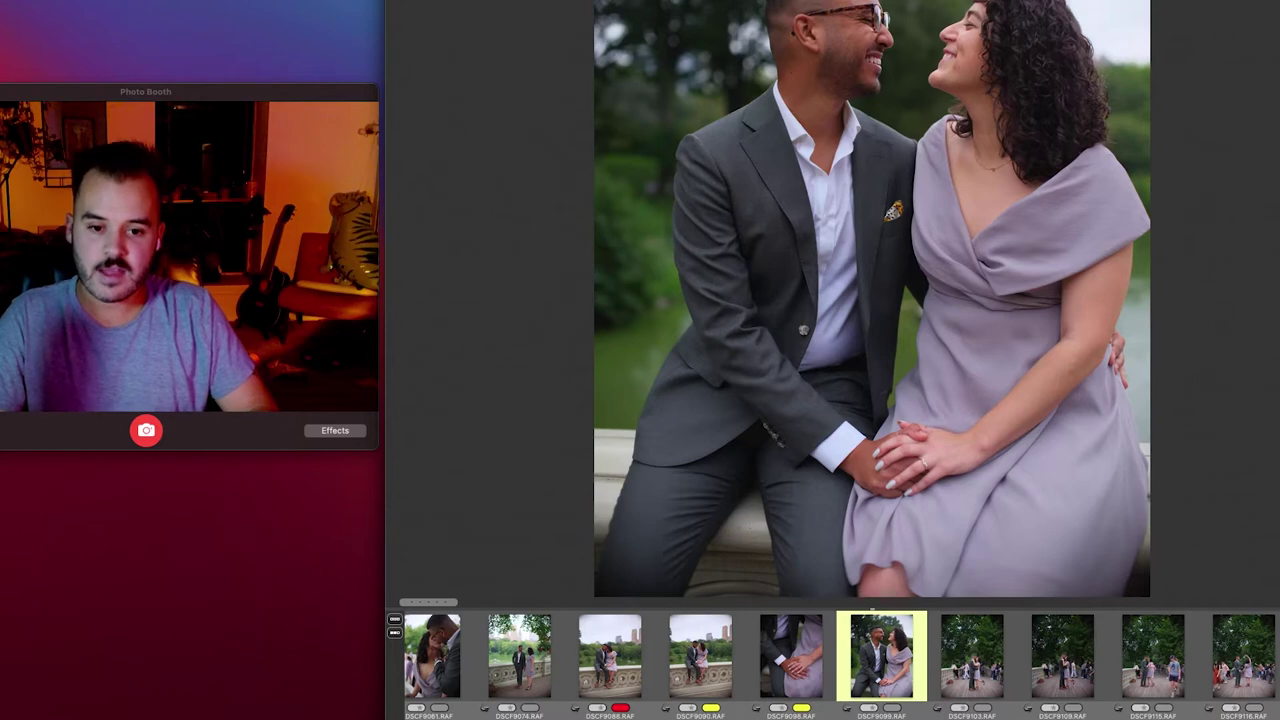
# Step: Review the wooden bridge walkway photos and label the twirling shot DSCF9116 yellow
pyautogui.press('Right')
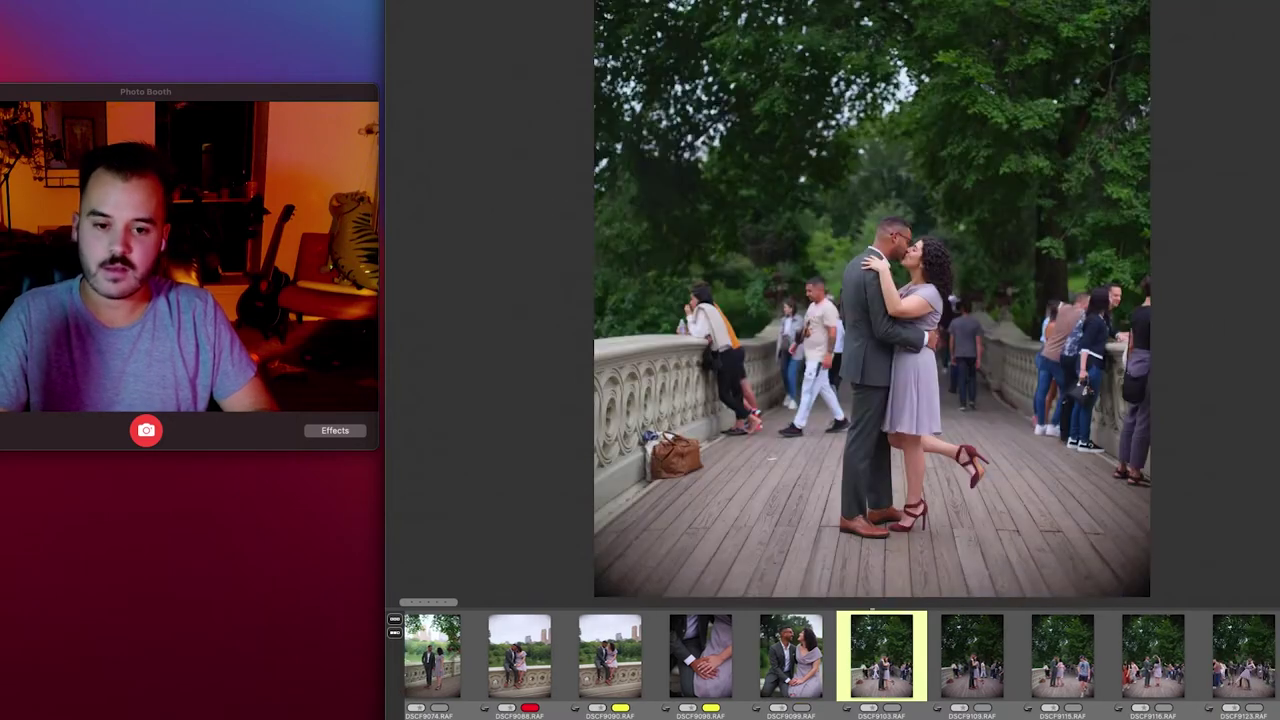
pyautogui.press('Right')
pyautogui.press('Right')
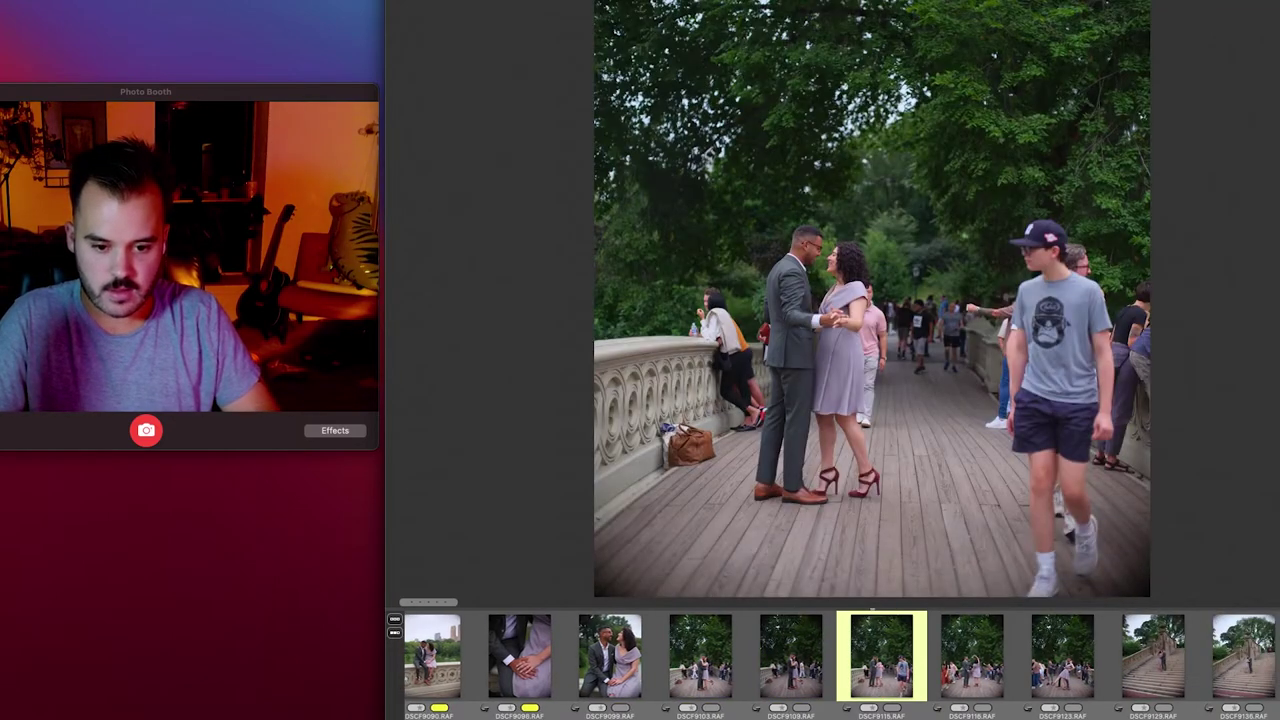
pyautogui.press('Right')
pyautogui.press('Right')
pyautogui.press('Left')
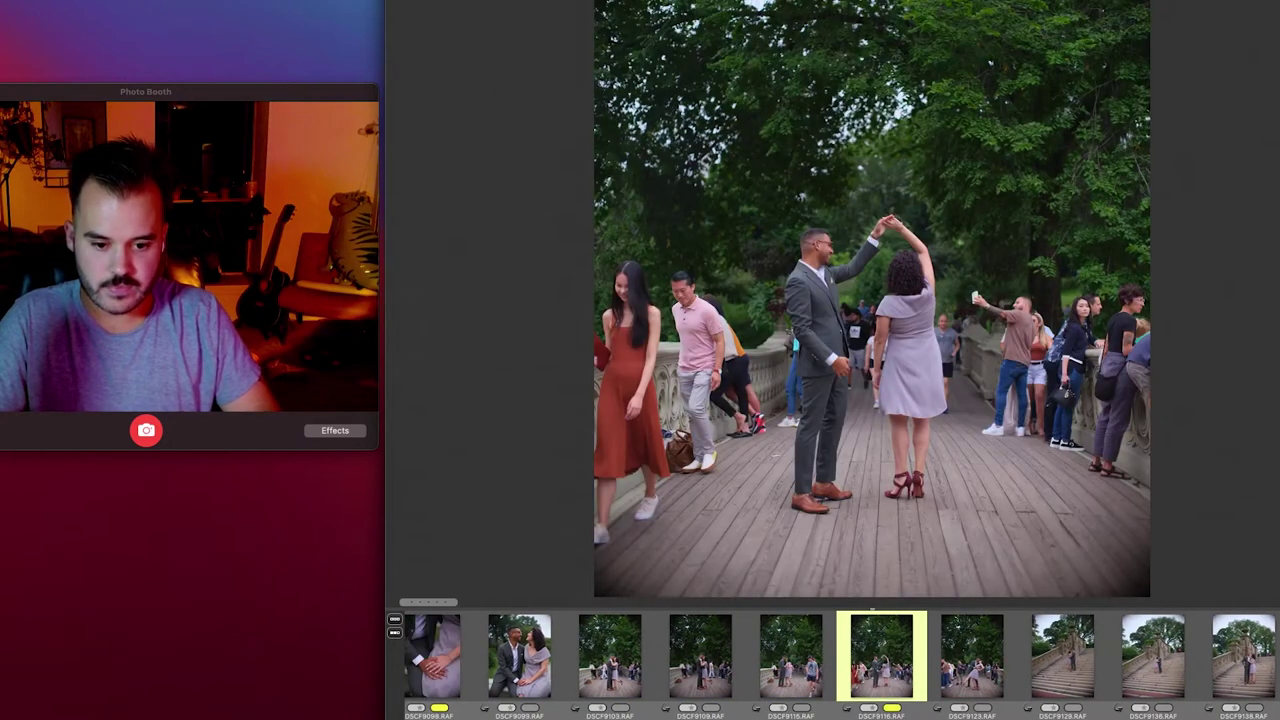
# Step: Compare the first stone staircase photos and label DSCF9129 and DSCF9138 yellow
pyautogui.press('Right')
pyautogui.press('Right')
pyautogui.press('Right')
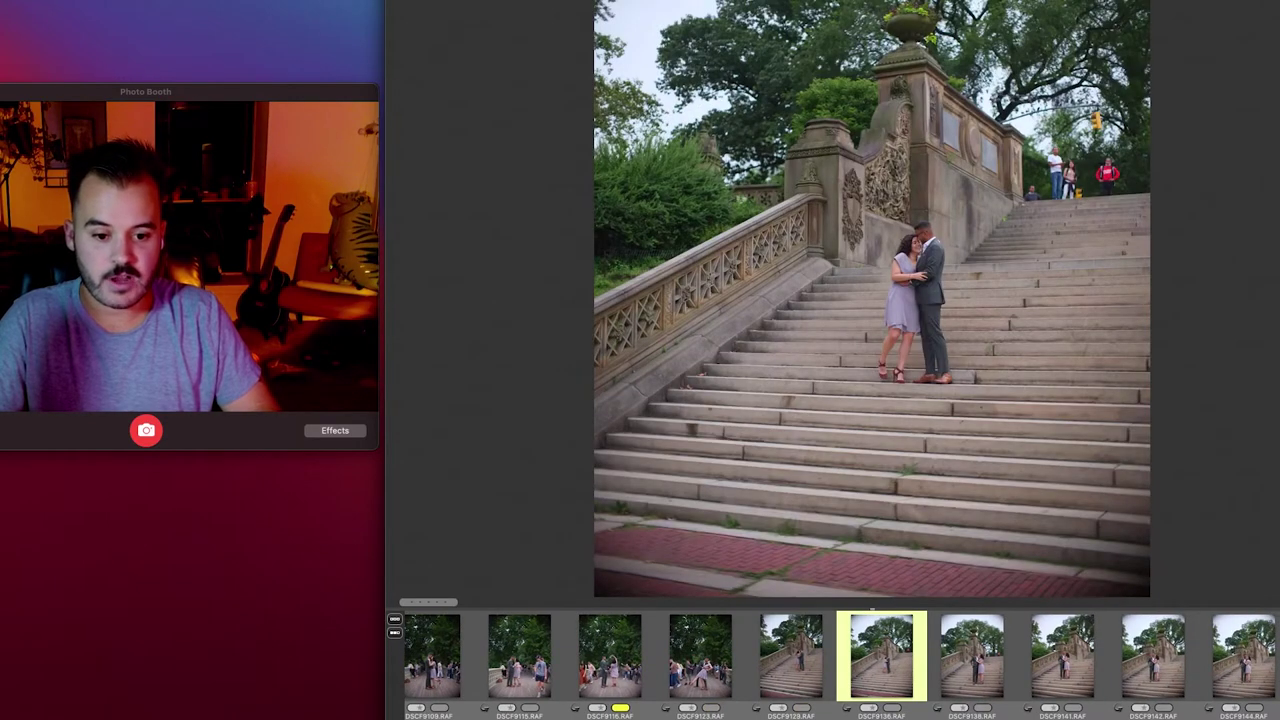
pyautogui.press('Right')
pyautogui.press('Right')
pyautogui.press('Left')
pyautogui.press('Right')
pyautogui.press('Left')
pyautogui.press('Right')
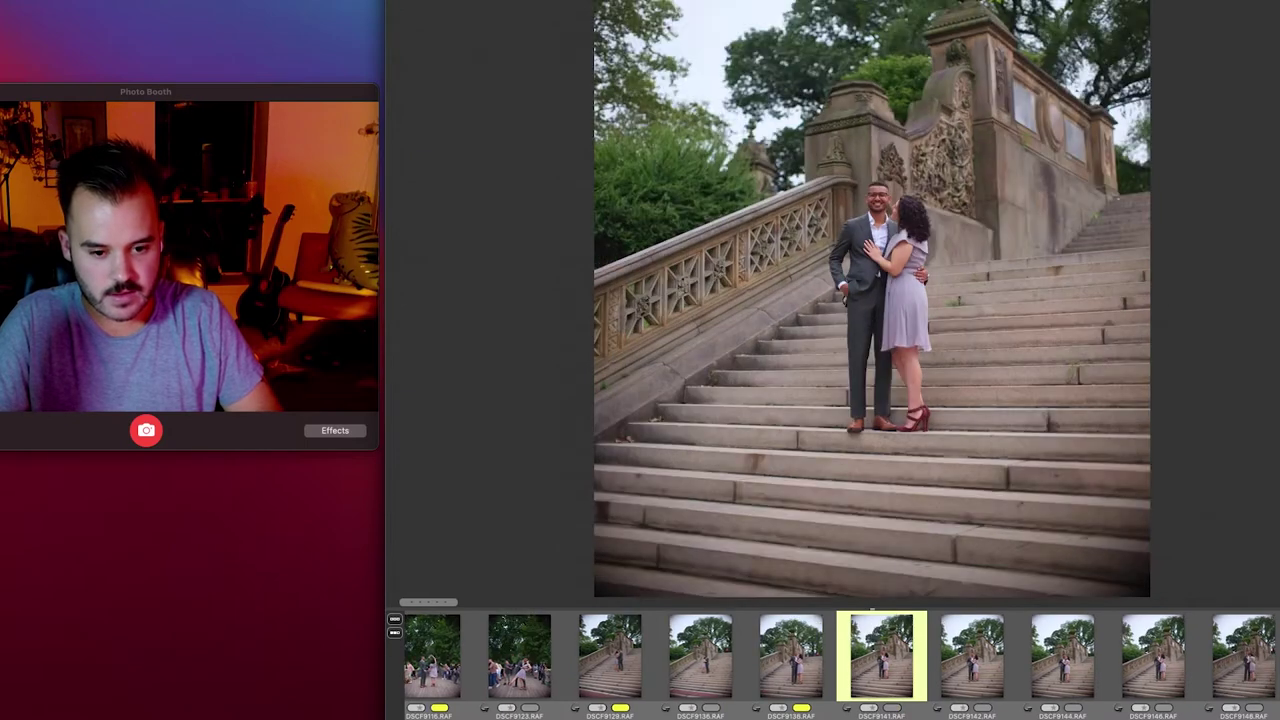
# Step: Compare DSCF9138 with the staircase photo following it and change its label to red
pyautogui.press('Left')
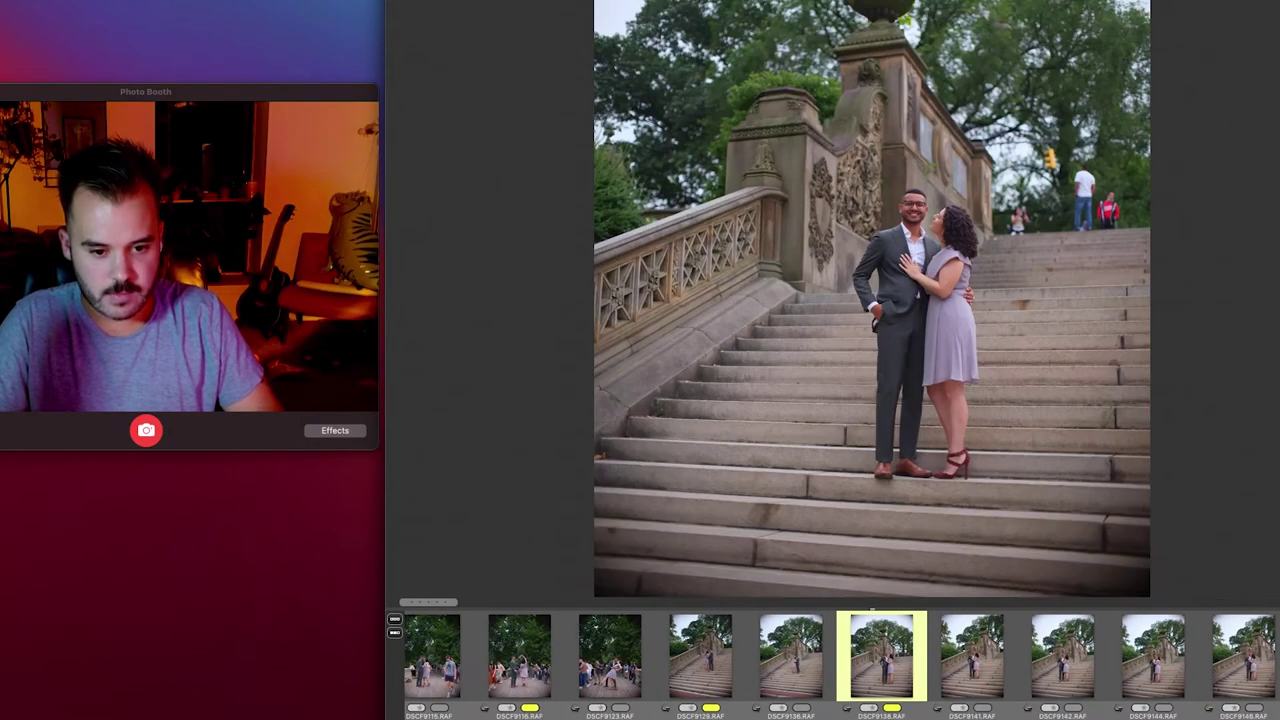
pyautogui.press('Right')
pyautogui.press('Left')
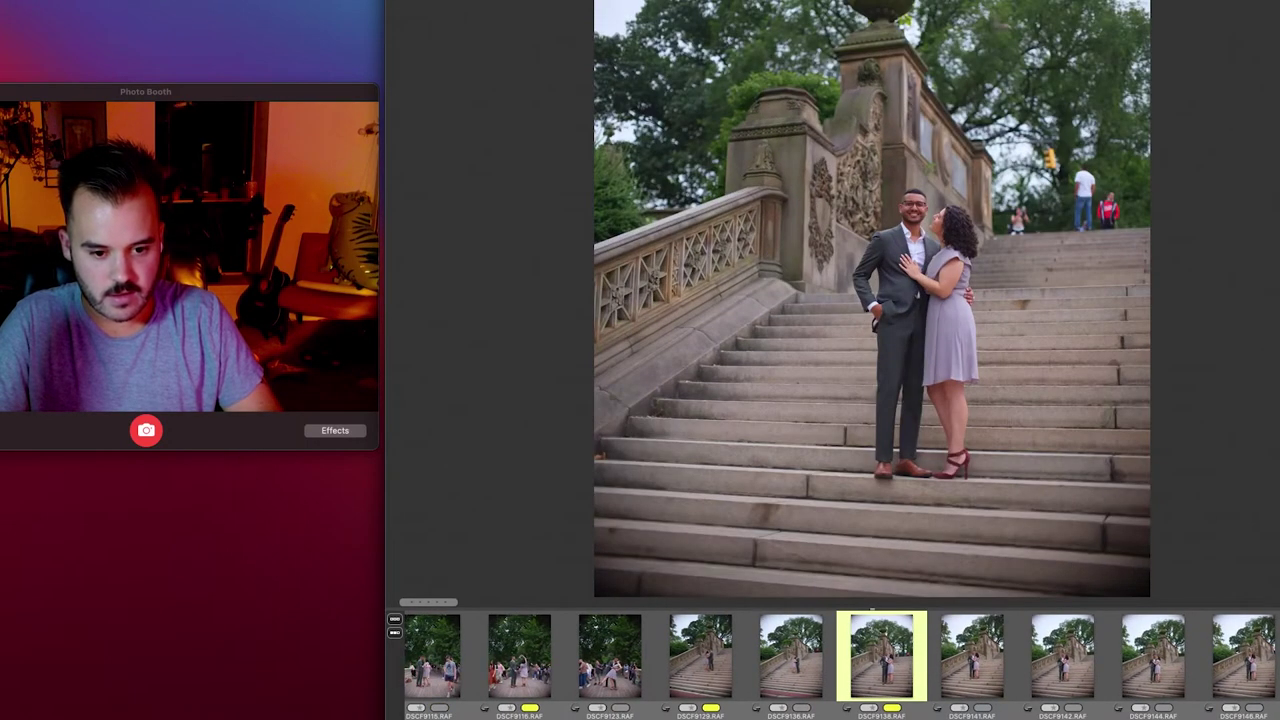
pyautogui.press('1')
# Step: Label the staircase portraits DSCF9142 and DSCF9146 yellow, leaving the frames between them unlabeled
pyautogui.press('Right')
pyautogui.press('Right')
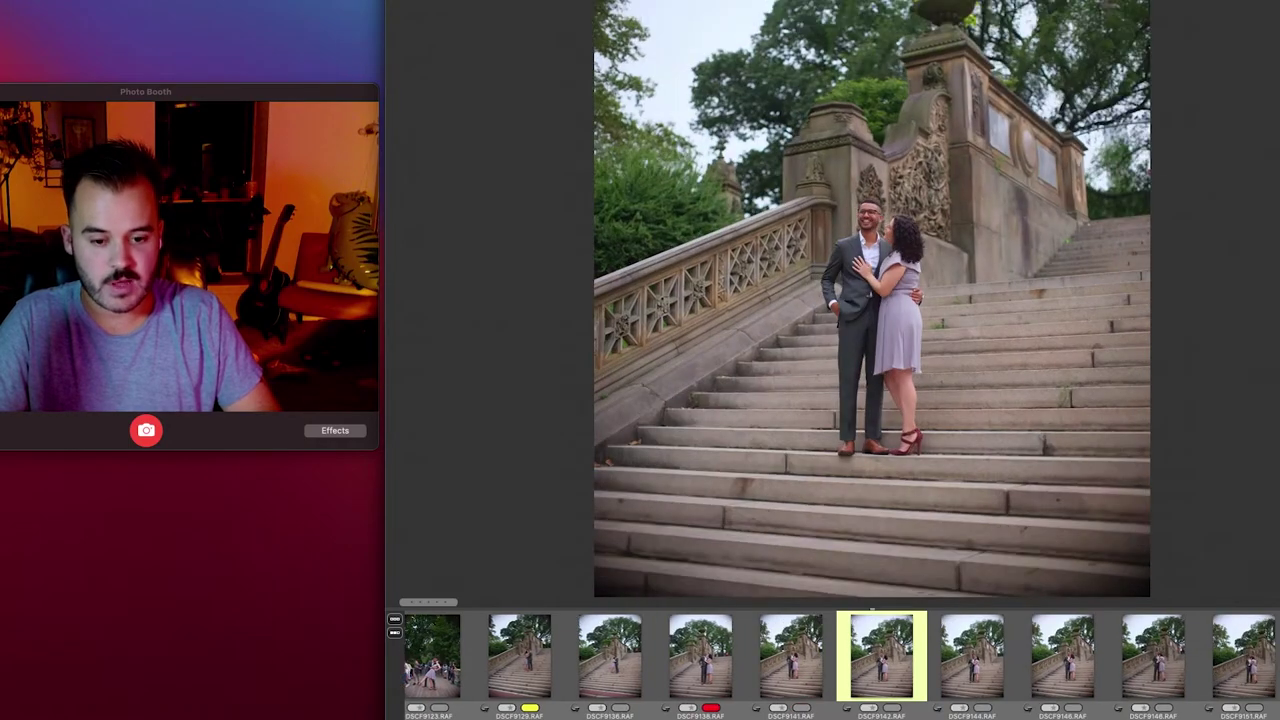
pyautogui.press('Right')
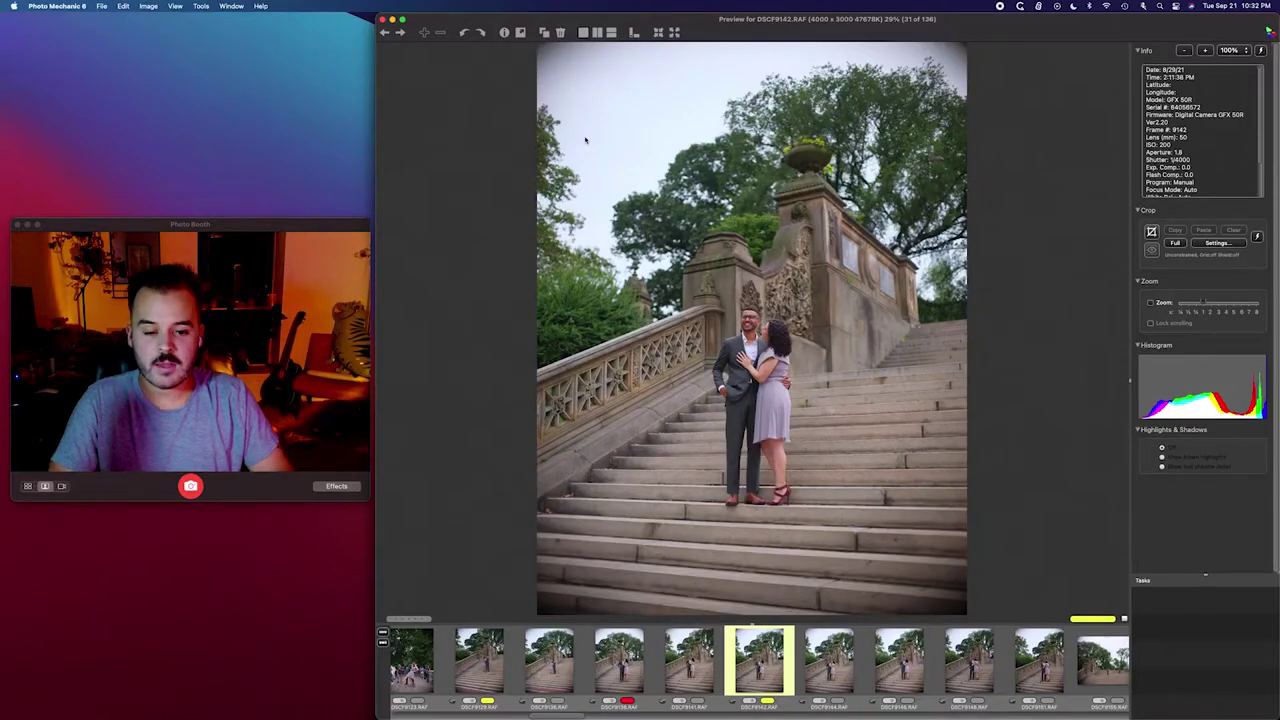
pyautogui.press('Right')
pyautogui.press('Right')
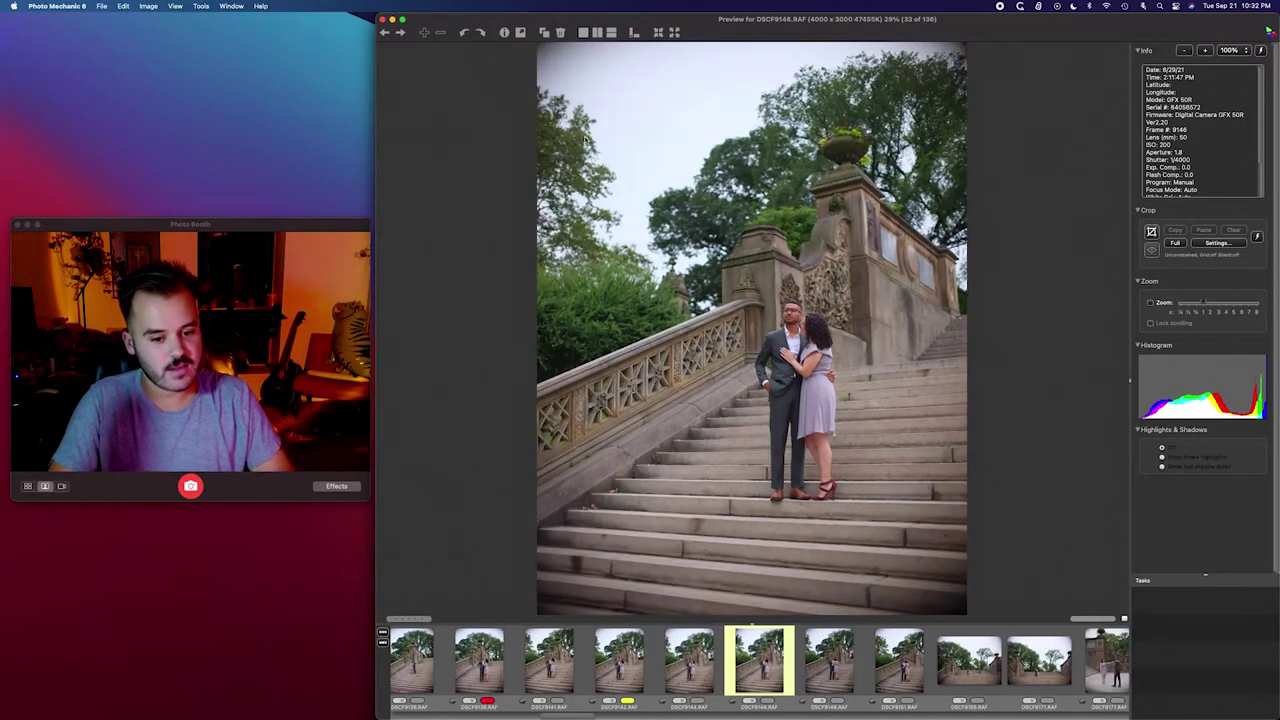
pyautogui.press('2')
# Step: Label the staircase portrait DSCF9151 and the first wide horizontal shot after it yellow
pyautogui.press('Right')
pyautogui.press('Right')
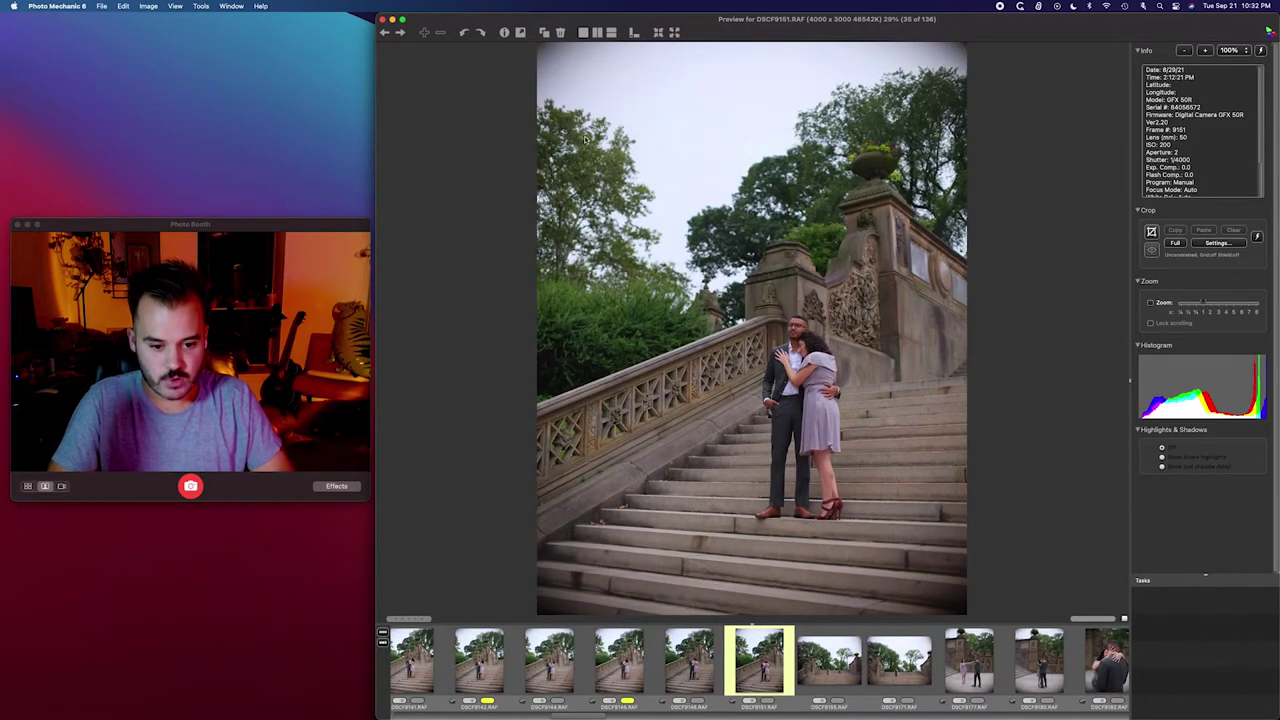
pyautogui.press('2')
pyautogui.press('Right')
pyautogui.press('Right')
pyautogui.press('Right')
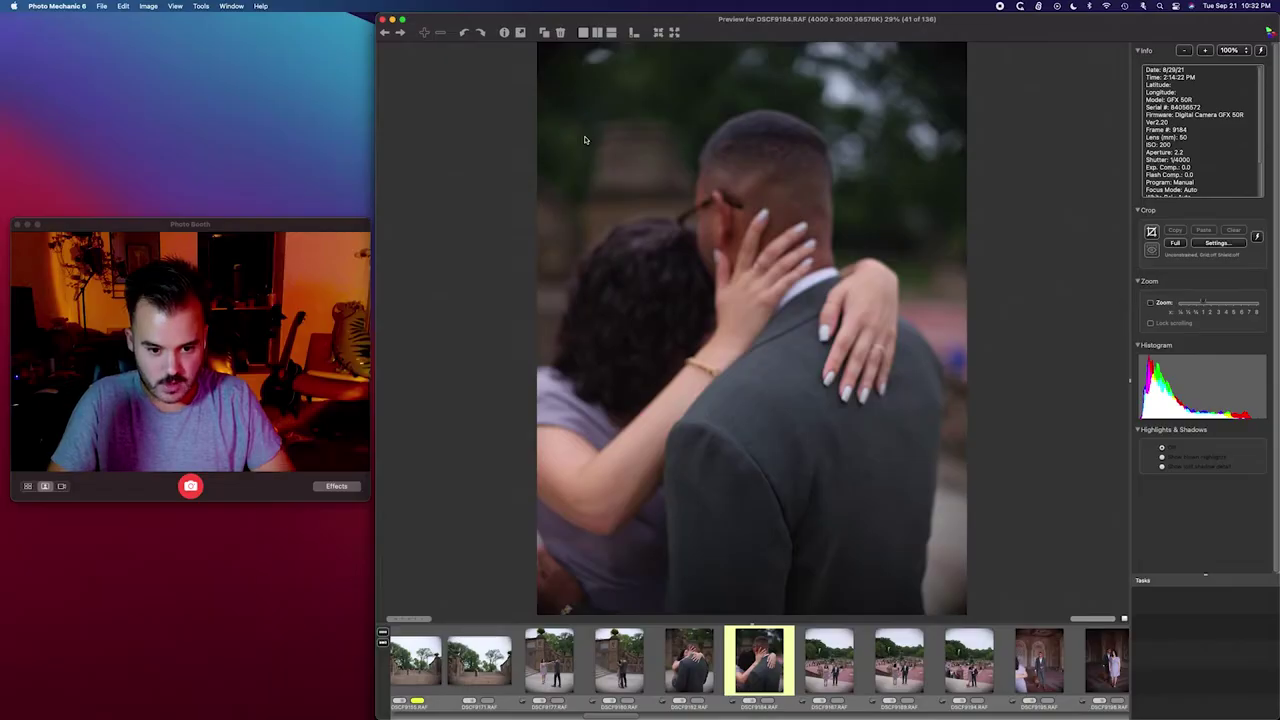
# Step: Label DSCF9184, the embrace seen from behind him, yellow and advance to the fountain terrace photos
pyautogui.press('Right')
pyautogui.press('Right')
pyautogui.press('Right')
pyautogui.press('Right')
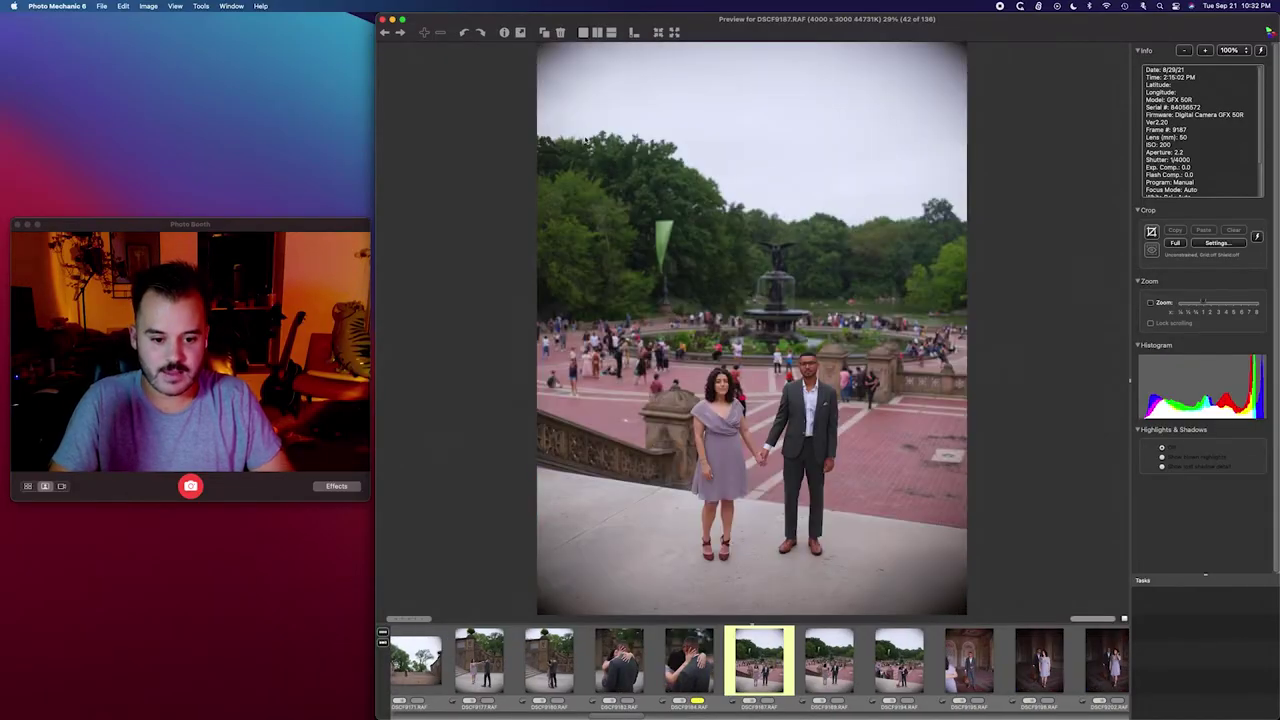
# Step: Compare the three fountain terrace photos, labeling the second one red and the third yellow
pyautogui.press('Right')
pyautogui.press('Right')
pyautogui.press('Left')
pyautogui.press('Left')
pyautogui.press('Right')
pyautogui.press('Right')
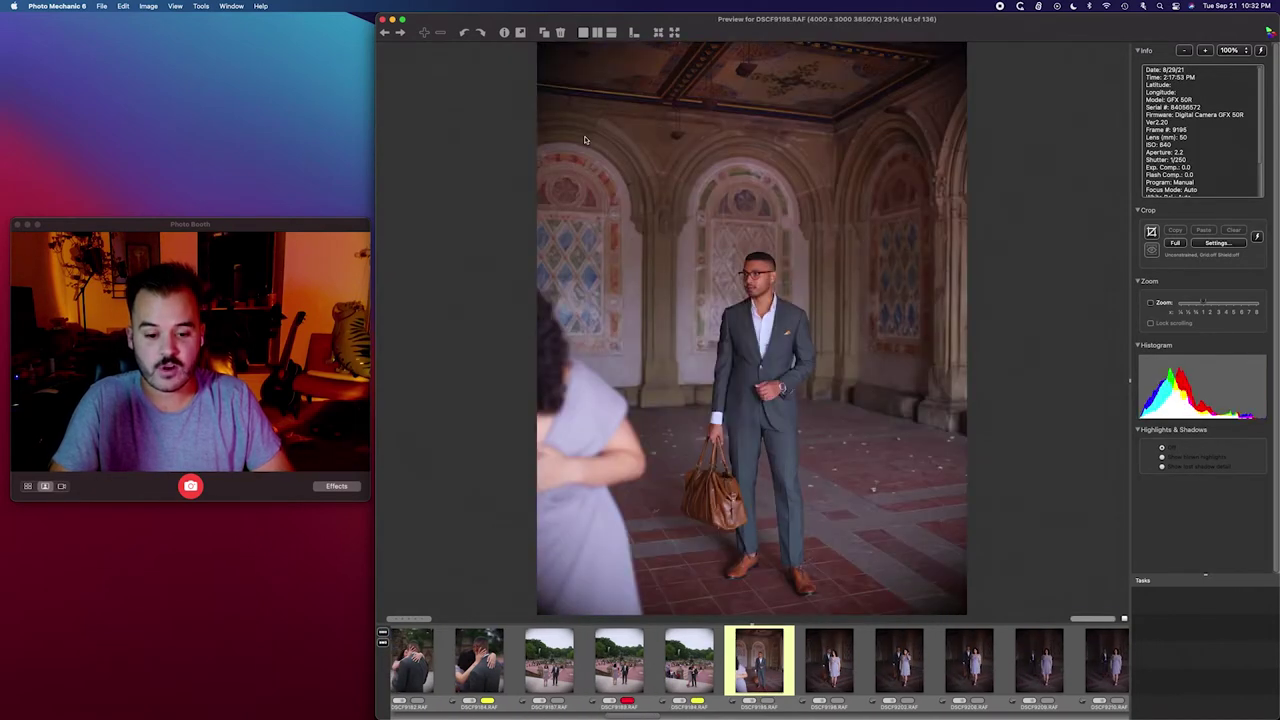
# Step: Label the arcade photo of the man holding the brown bag yellow after comparing it with its neighbor
pyautogui.press('Right')
pyautogui.press('Left')
pyautogui.press('Right')
pyautogui.press('Right')
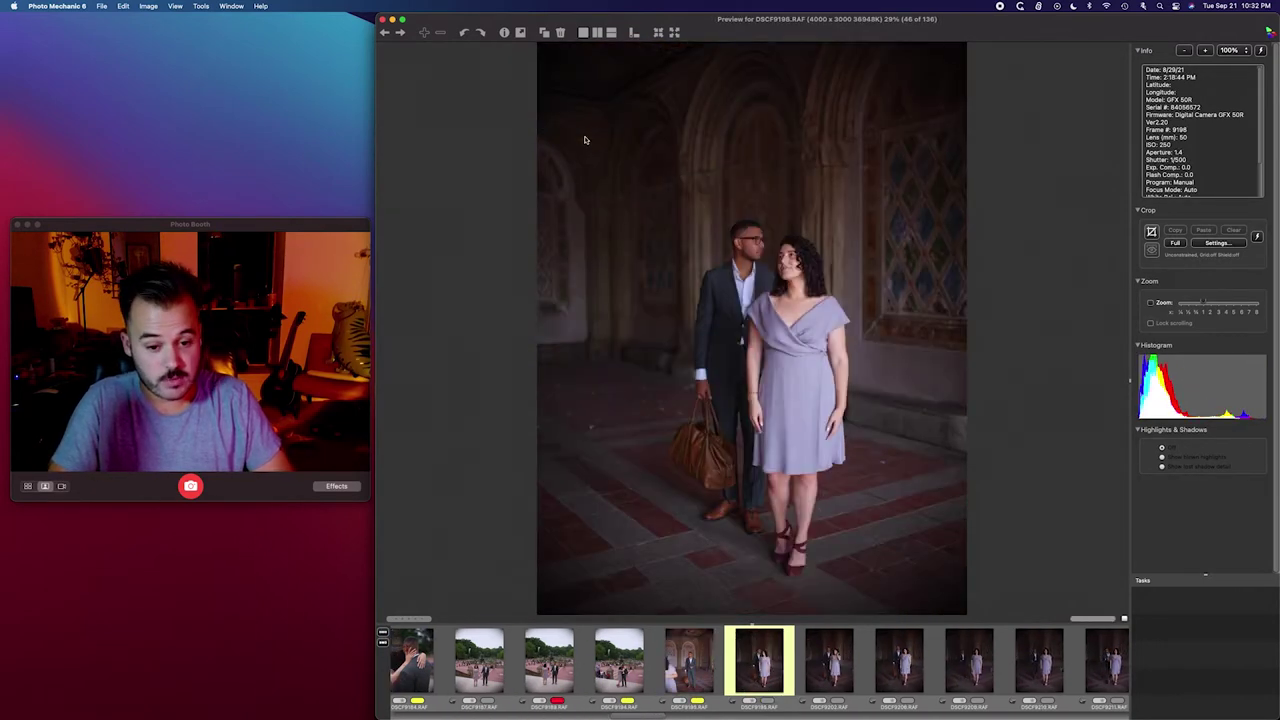
# Step: Compare the dark arcade portraits and label DSCF9202 and DSCF9206 yellow
pyautogui.press('Right')
pyautogui.press('Right')
pyautogui.press('Left')
pyautogui.press('Right')
pyautogui.press('Right')
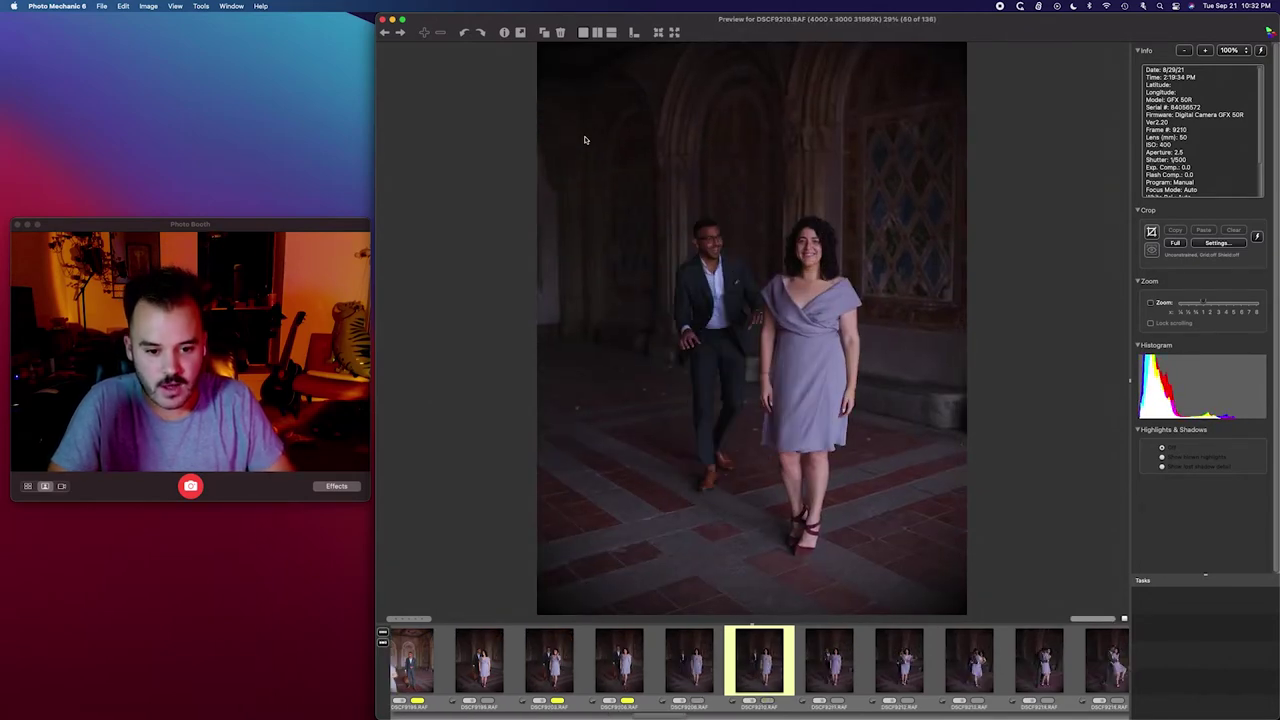
# Step: Label the arcade surprise sequence DSCF9210, DSCF9211 and DSCF9212 yellow
pyautogui.press('Right')
pyautogui.press('3')
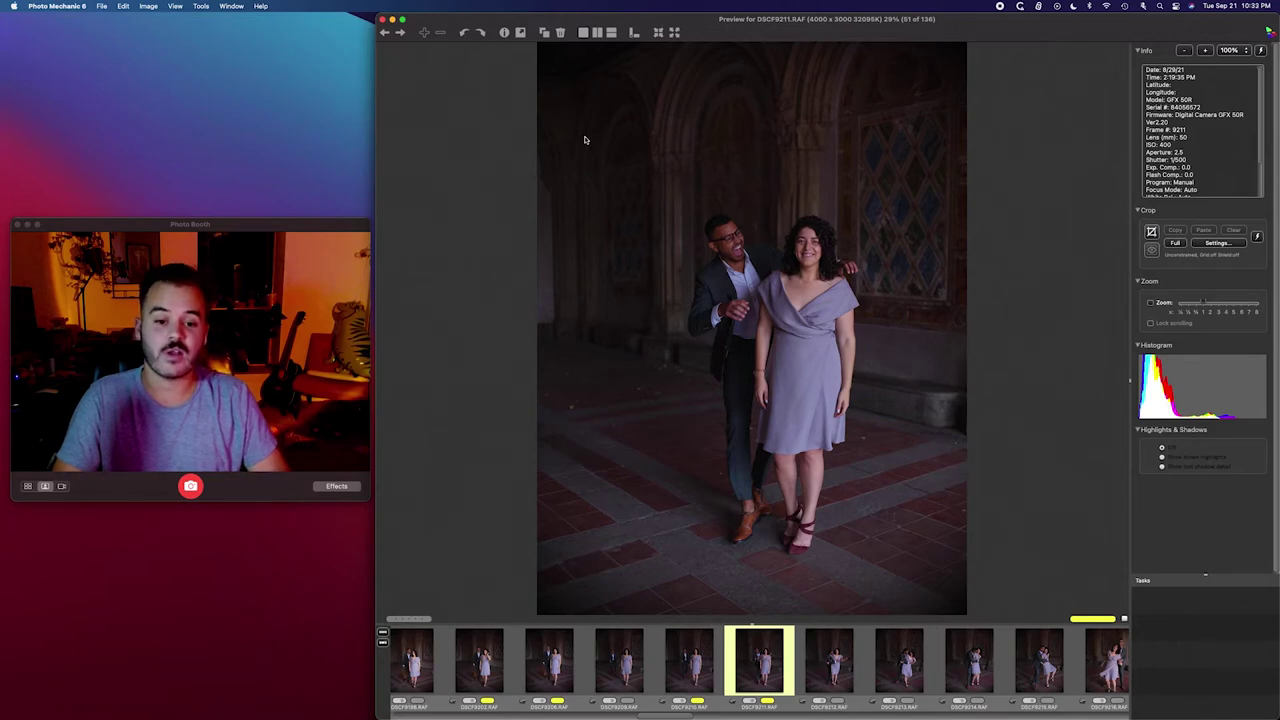
pyautogui.press('Right')
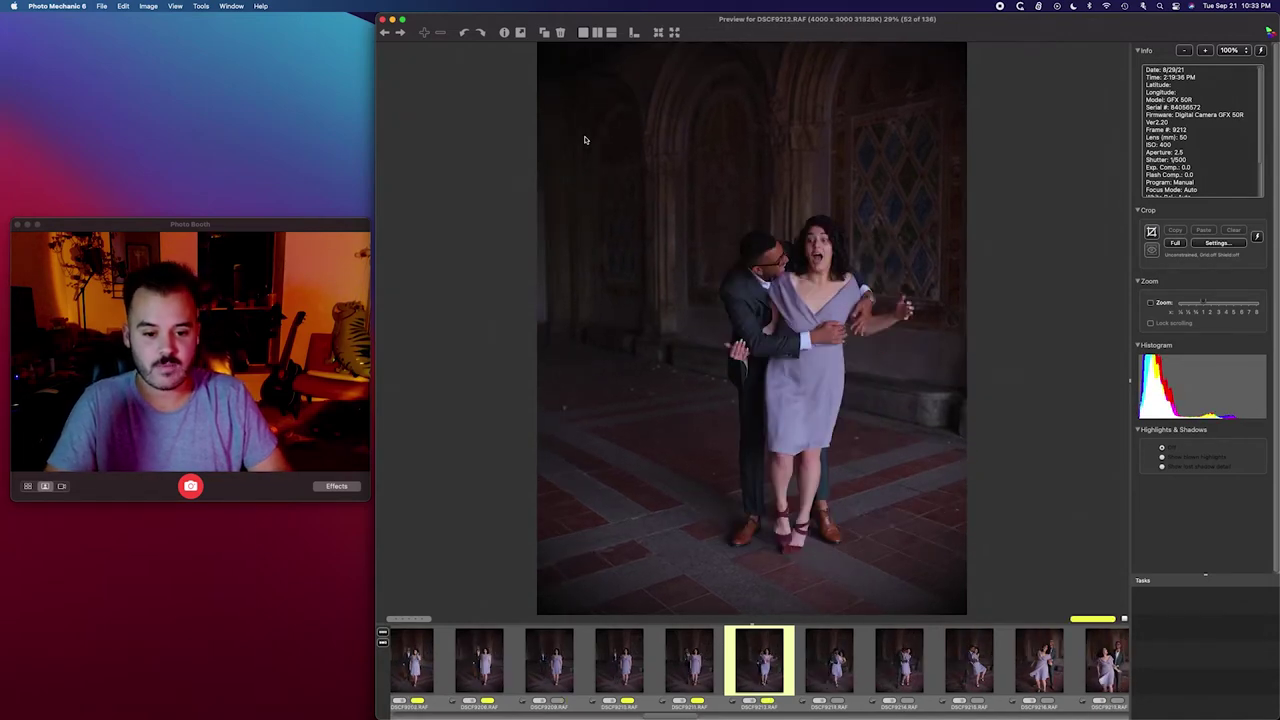
# Step: Label the dancing photo DSCF9215 and the laughing portrait DSCF9217 yellow, continuing to the townhouse steps photos
pyautogui.press('Right')
pyautogui.press('Right')
pyautogui.press('Right')
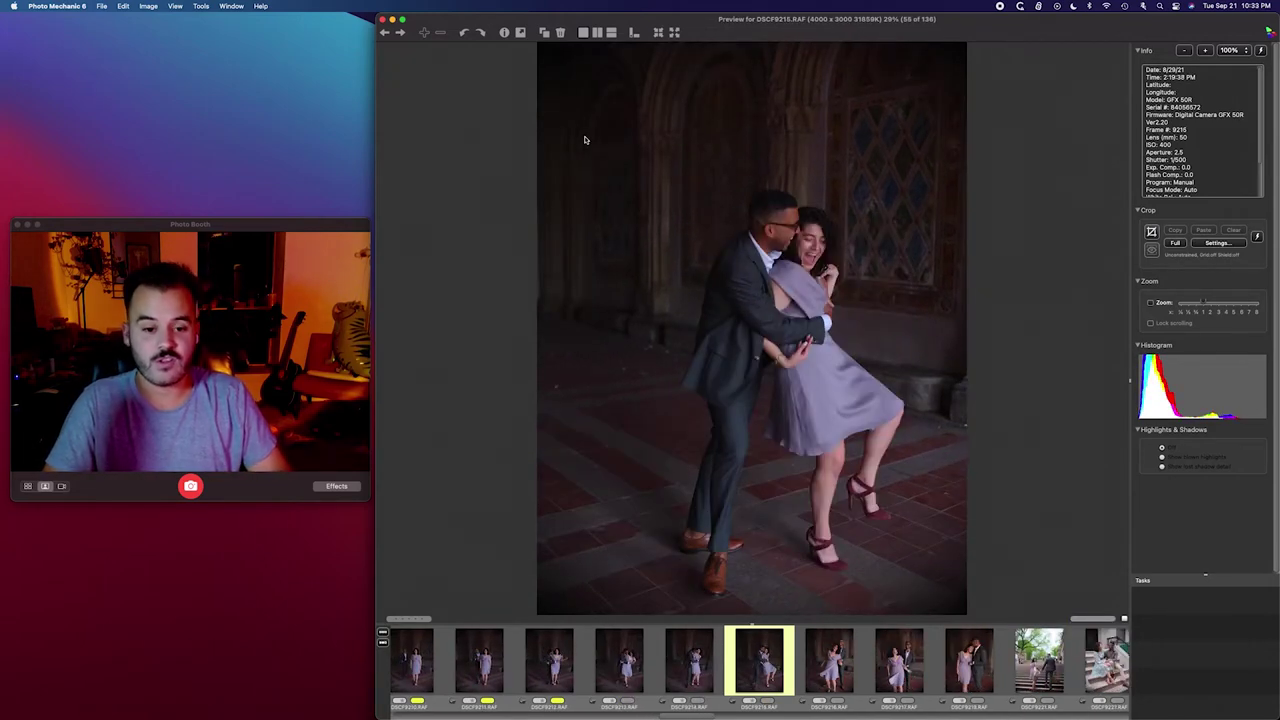
pyautogui.press('Right')
pyautogui.press('Right')
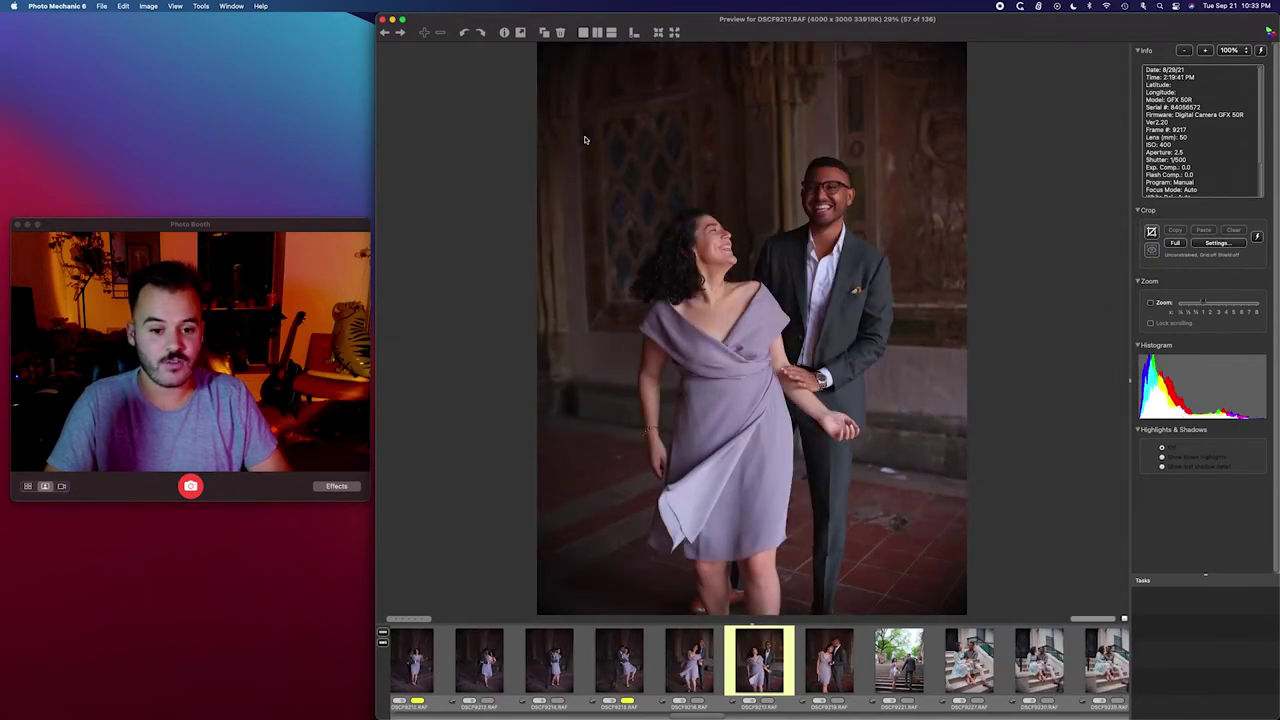
pyautogui.press('Right')
pyautogui.press('Right')
pyautogui.press('Right')
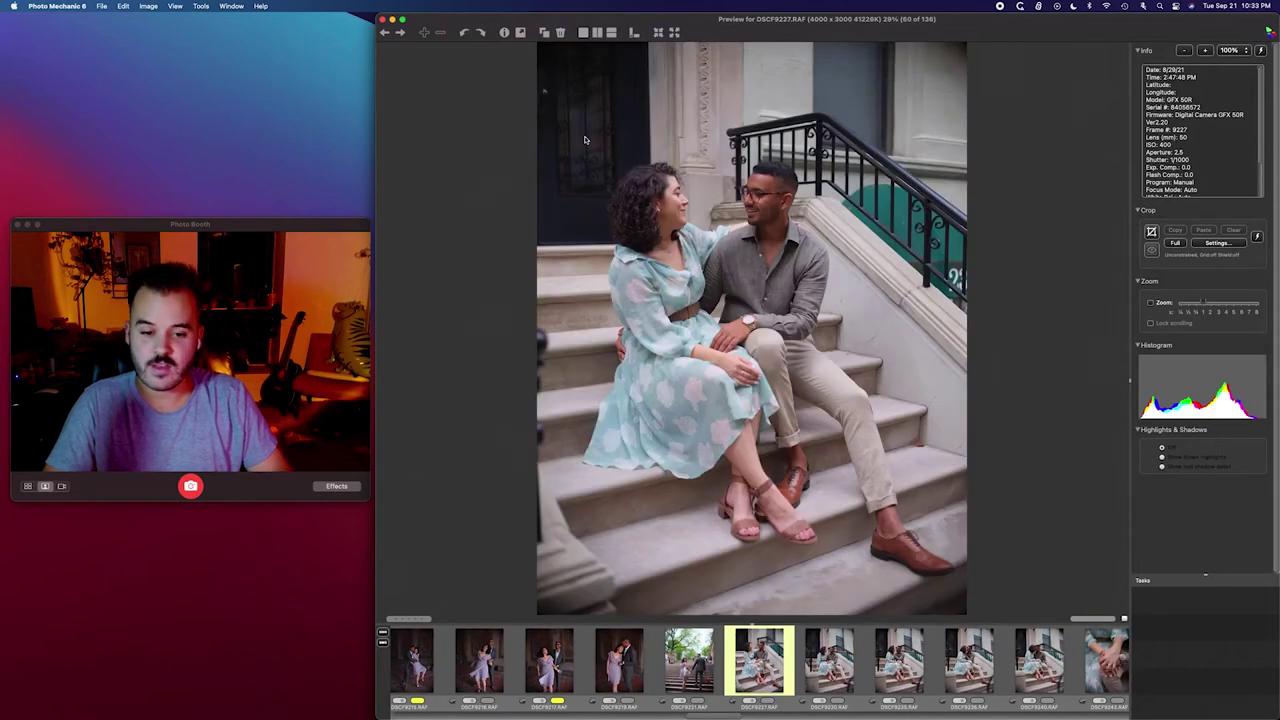
# Step: Review the photos of the couple seated on the townhouse steps and label DSCF9235 yellow
pyautogui.press('Right')
pyautogui.press('Right')
pyautogui.press('Right')
pyautogui.press('Right')
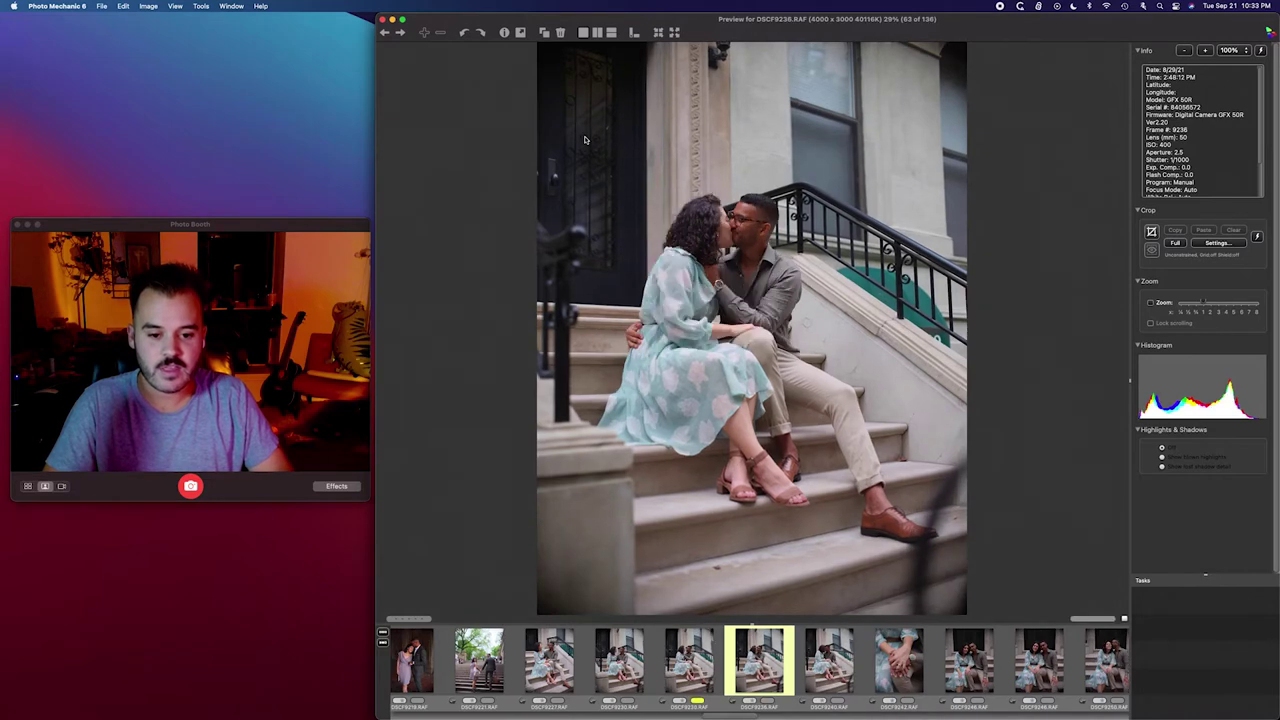
# Step: Compare the kissing photo on the steps with its neighbor and label DSCF9240 yellow
pyautogui.press('Right')
pyautogui.press('Left')
pyautogui.press('Right')
pyautogui.press('Right')
pyautogui.press('Right')
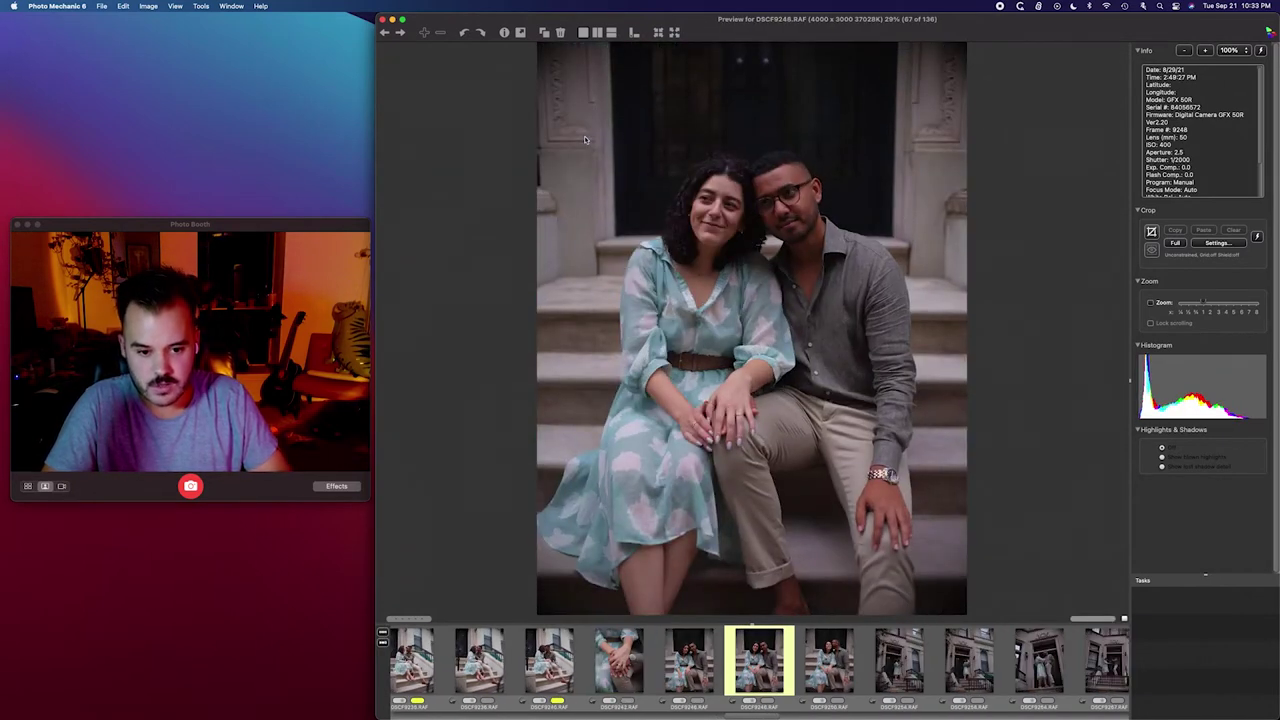
# Step: Label DSCF9248 and the first townhouse doorway photo yellow, and the second doorway photo red
pyautogui.press('Right')
pyautogui.press('Right')
pyautogui.press('Right')
pyautogui.press('Left')
pyautogui.press('Right')
pyautogui.press('Left')
pyautogui.press('Right')
pyautogui.press('Right')
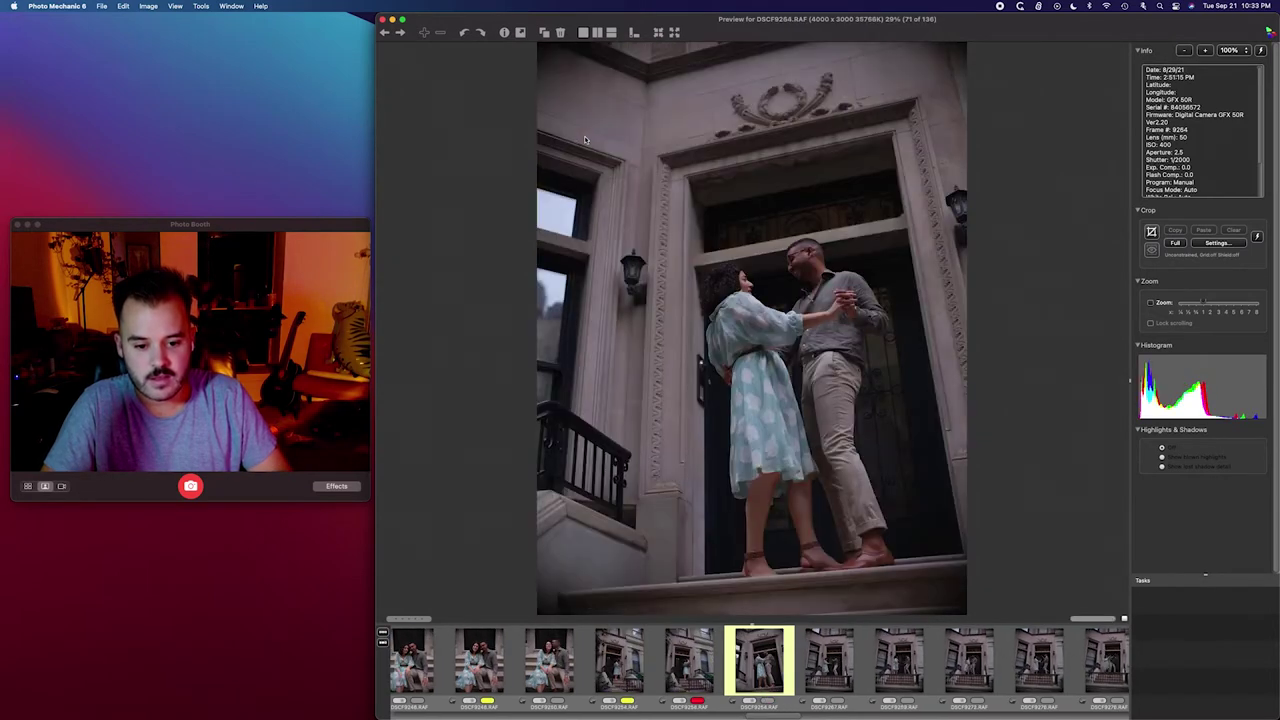
# Step: Review the couple dancing in the townhouse doorway and label DSCF9267 yellow
pyautogui.press('Right')
pyautogui.press('Right')
pyautogui.press('Right')
pyautogui.press('Right')
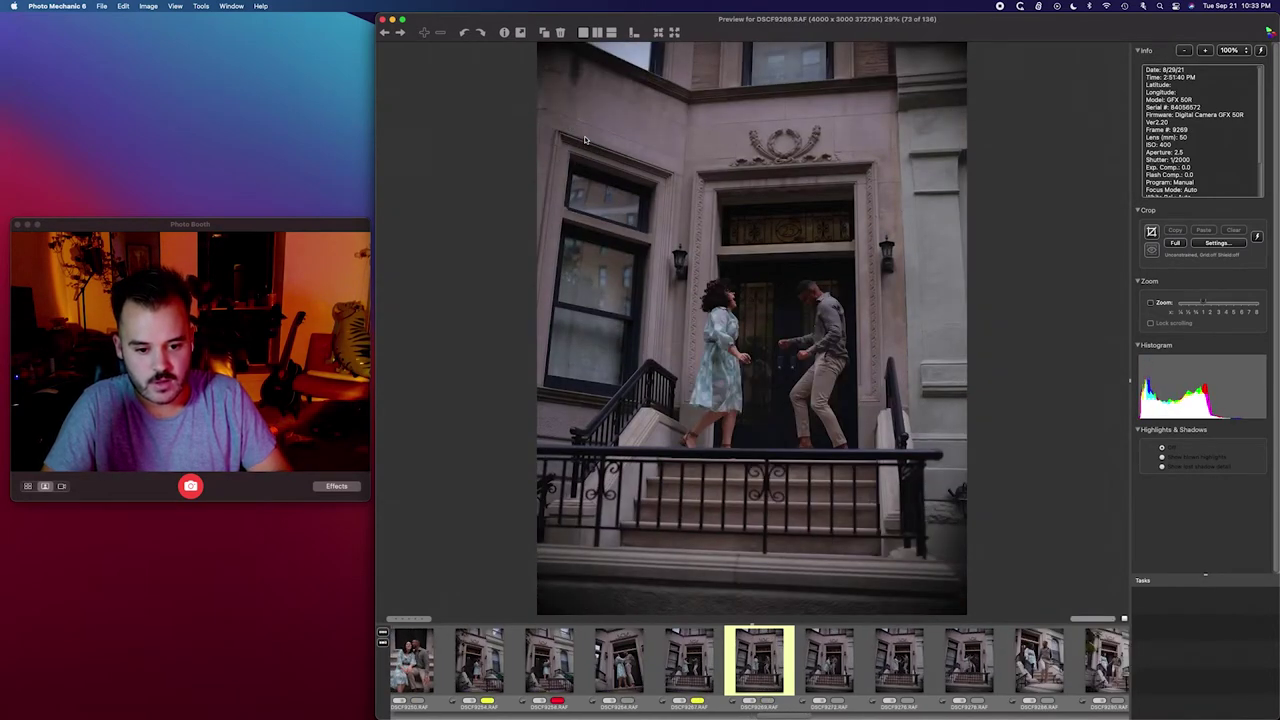
# Step: Review the remaining townhouse doorway and front-steps photos and label DSCF9278 yellow
pyautogui.press('Right')
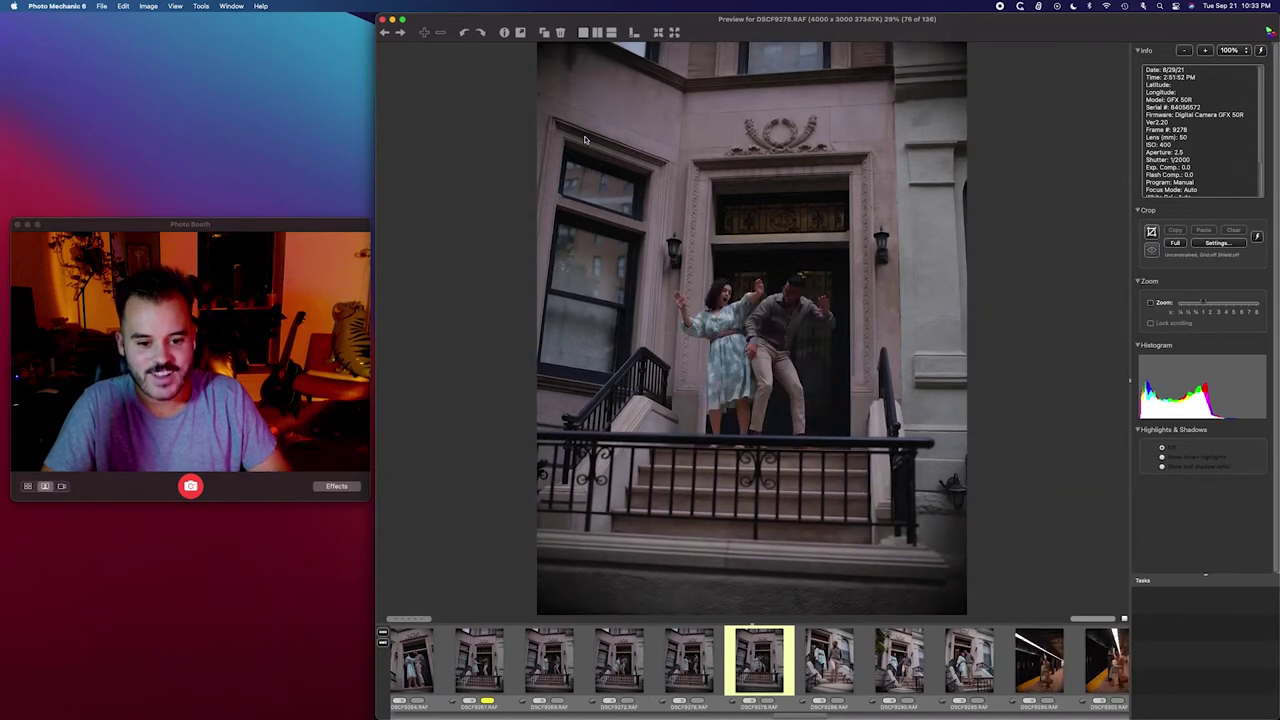
pyautogui.press('Right')
pyautogui.press('Right')
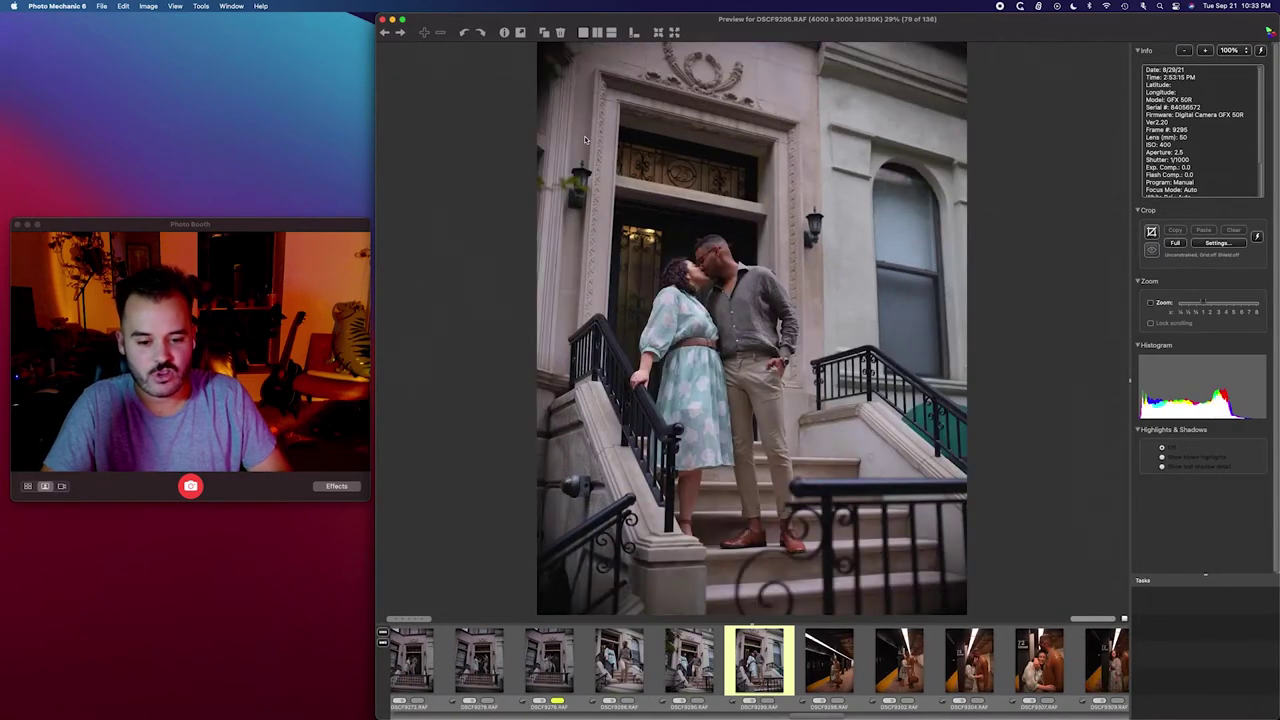
pyautogui.press('Right')
pyautogui.press('Right')
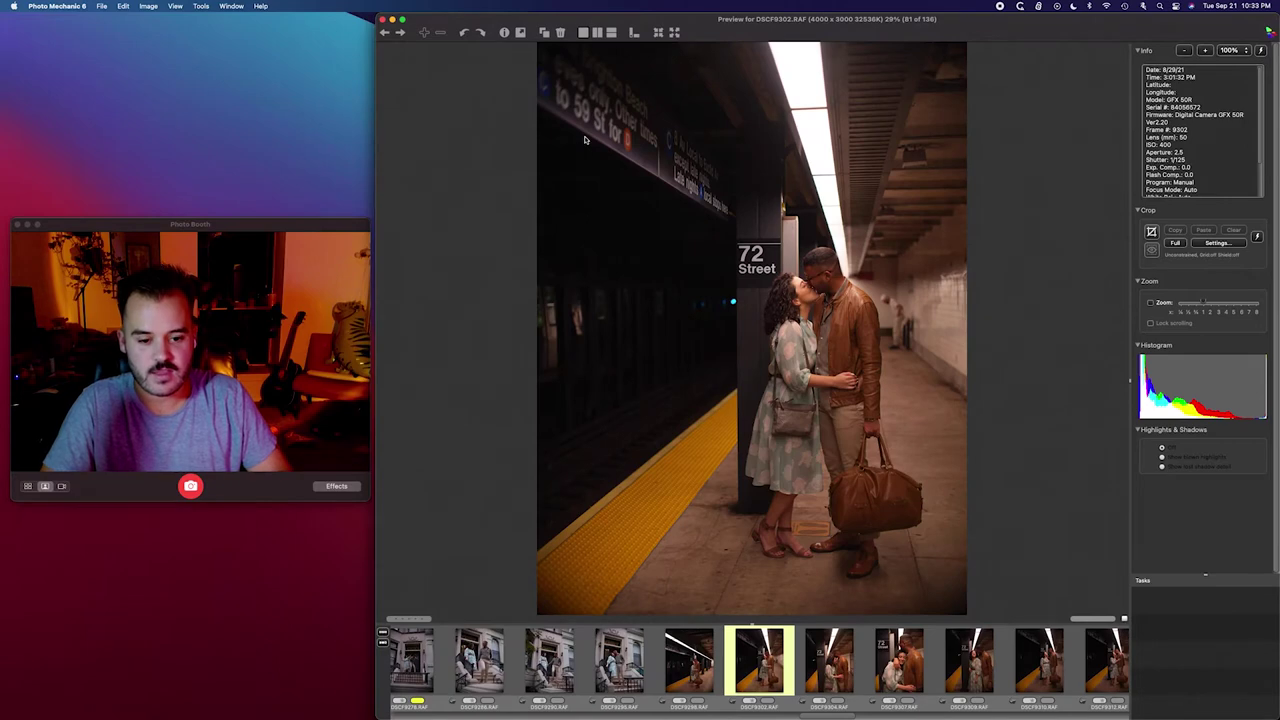
# Step: Review the 72 Street subway platform photos and label DSCF9302 and DSCF9304 yellow
pyautogui.press('Right')
pyautogui.press('Right')
pyautogui.press('Left')
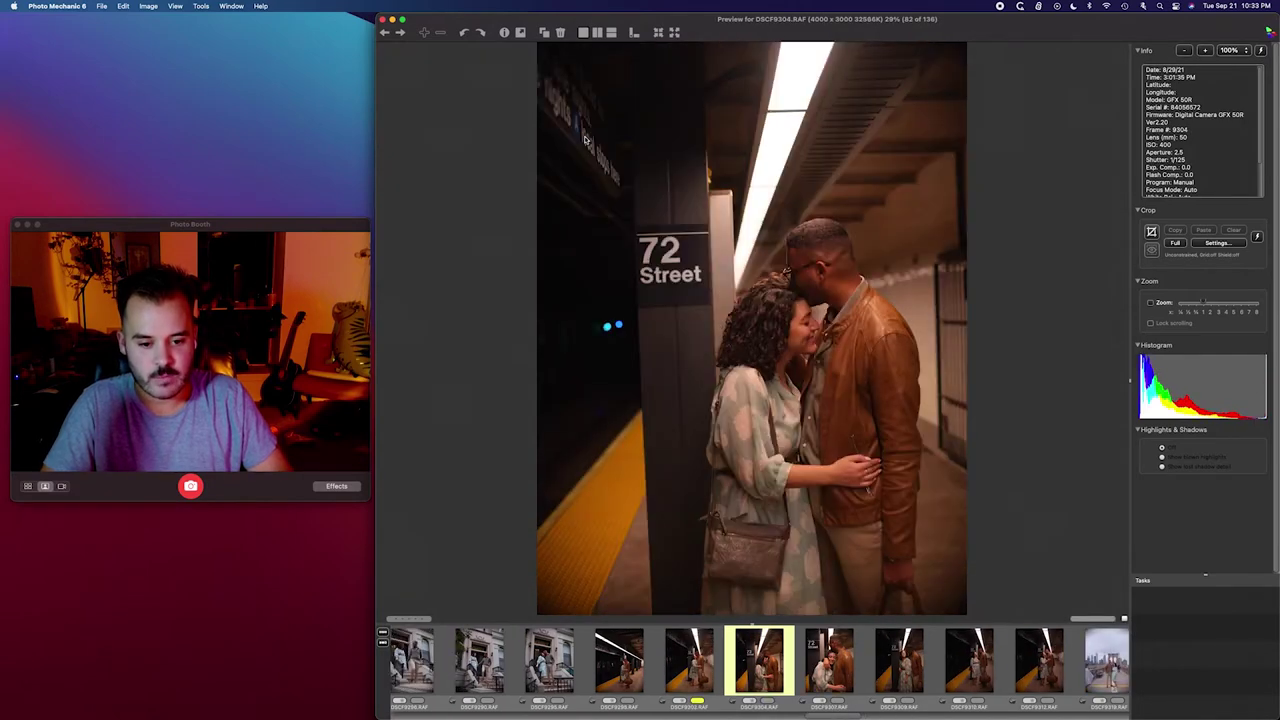
pyautogui.press('Right')
pyautogui.press('Right')
pyautogui.press('Right')
pyautogui.press('Right')
pyautogui.press('Right')
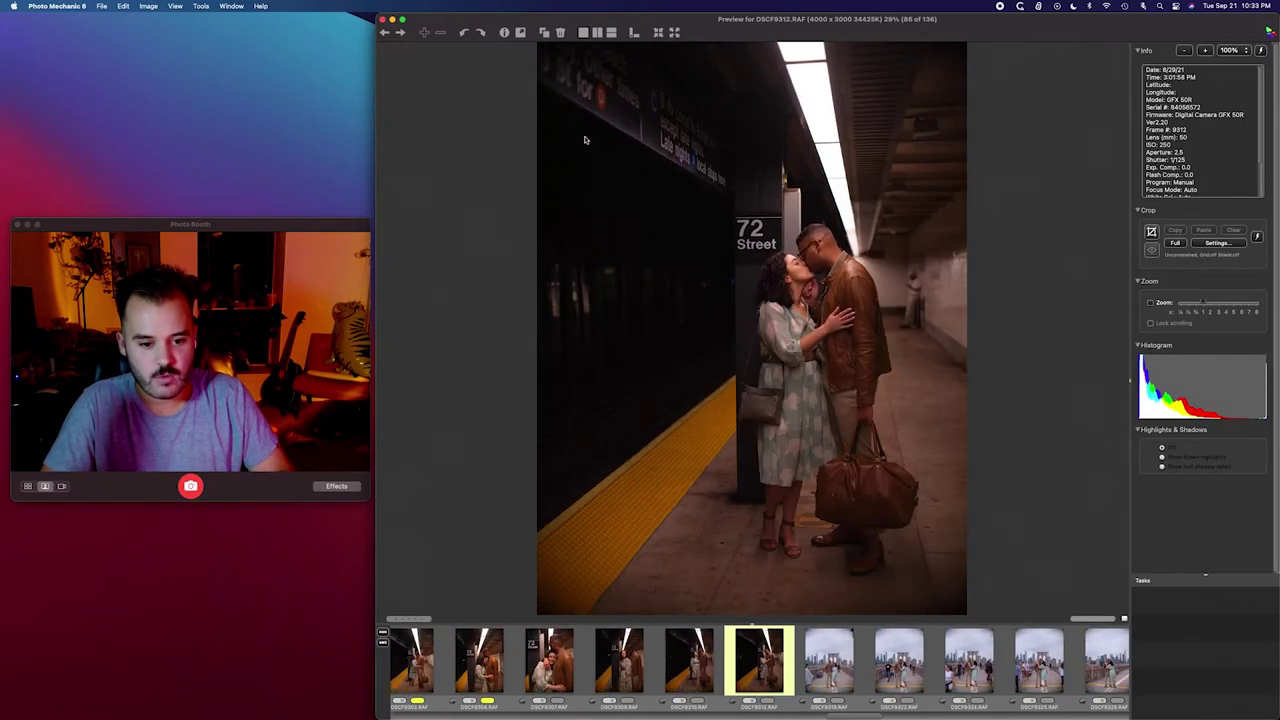
# Step: Compare the opening Brooklyn Bridge photos of the couple and label DSCF9324 yellow
pyautogui.press('Right')
pyautogui.press('Right')
pyautogui.press('Left')
pyautogui.press('Right')
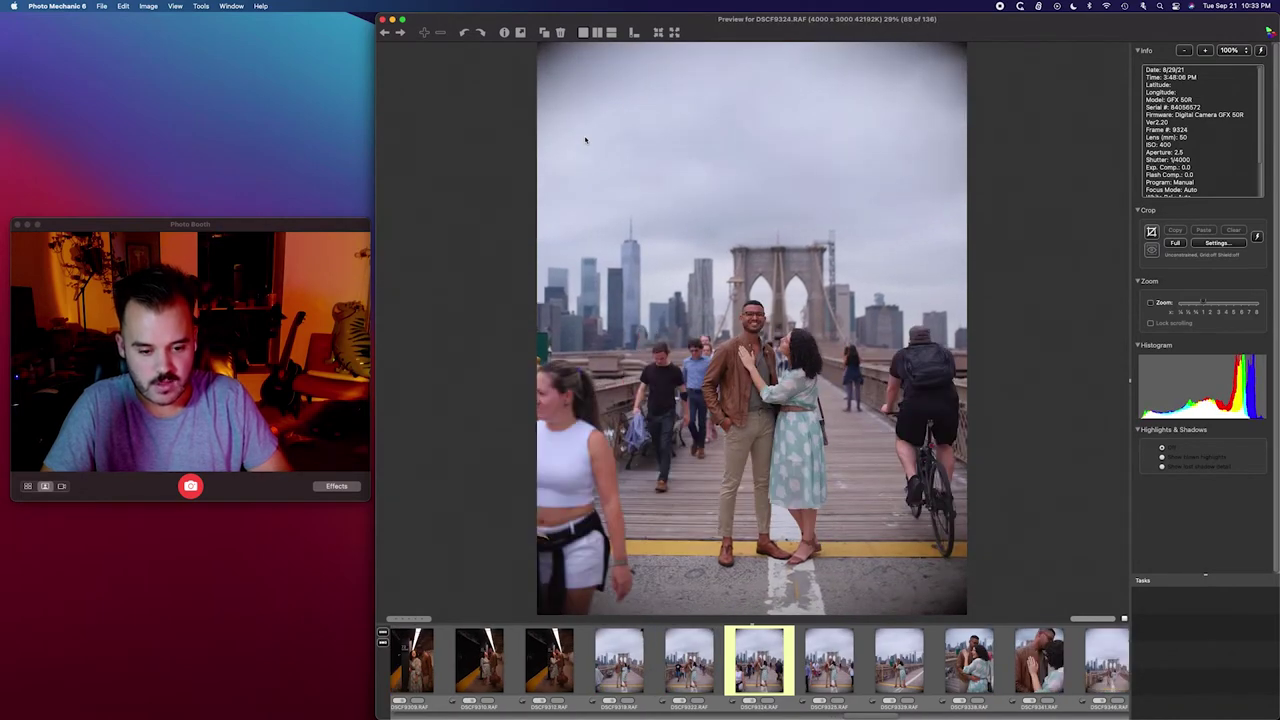
pyautogui.press('Right')
pyautogui.press('Right')
pyautogui.press('Right')
pyautogui.press('Right')
pyautogui.press('Right')
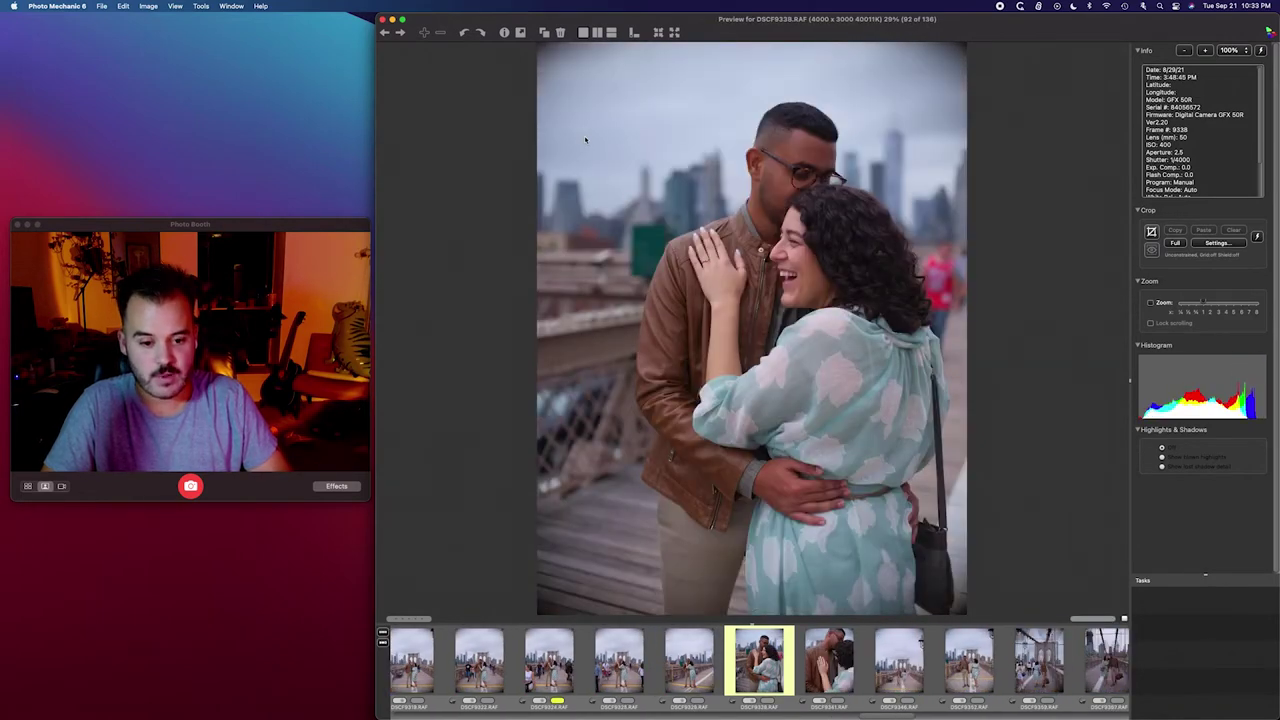
# Step: Compare the close embrace photos on the bridge and label the wider bridge photo DSCF9346 yellow
pyautogui.press('Right')
pyautogui.press('Left')
pyautogui.press('3')
pyautogui.press('Right')
pyautogui.press('Right')
pyautogui.press('Right')
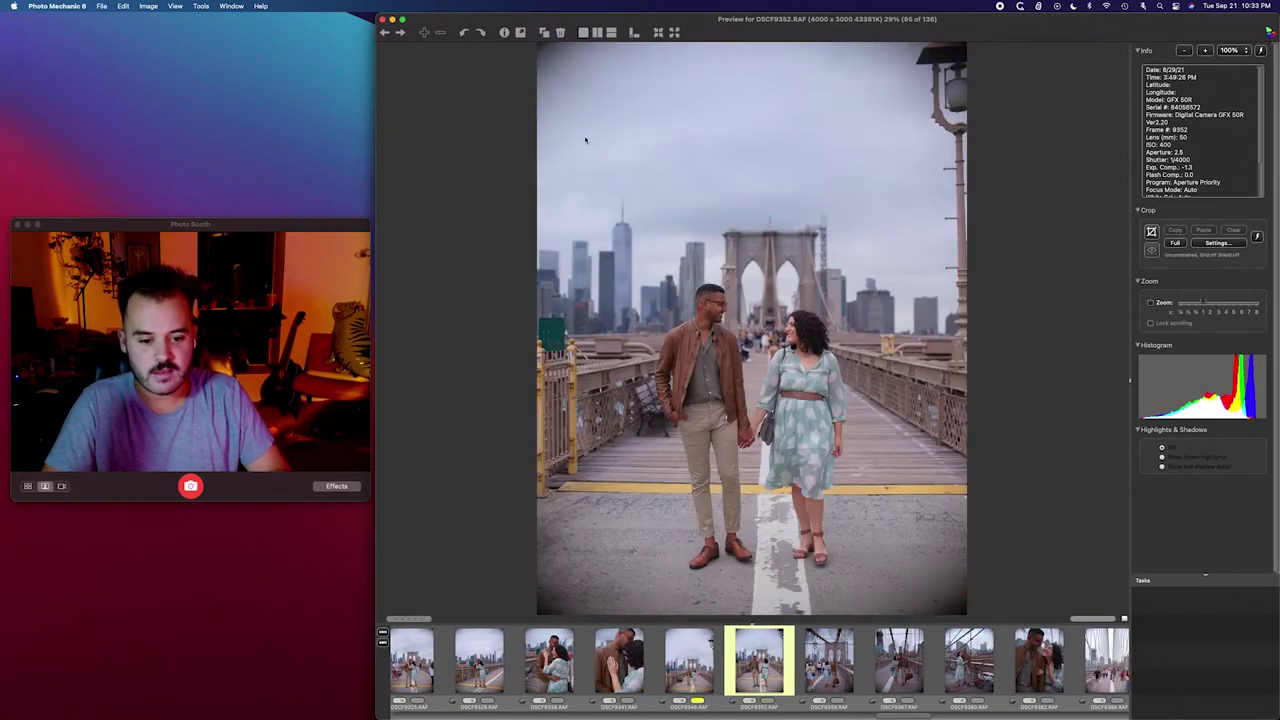
# Step: Continue through the bridge walkway photos and label DSCF9380 and DSCF9382 yellow
pyautogui.press('Right')
pyautogui.press('Right')
pyautogui.press('Left')
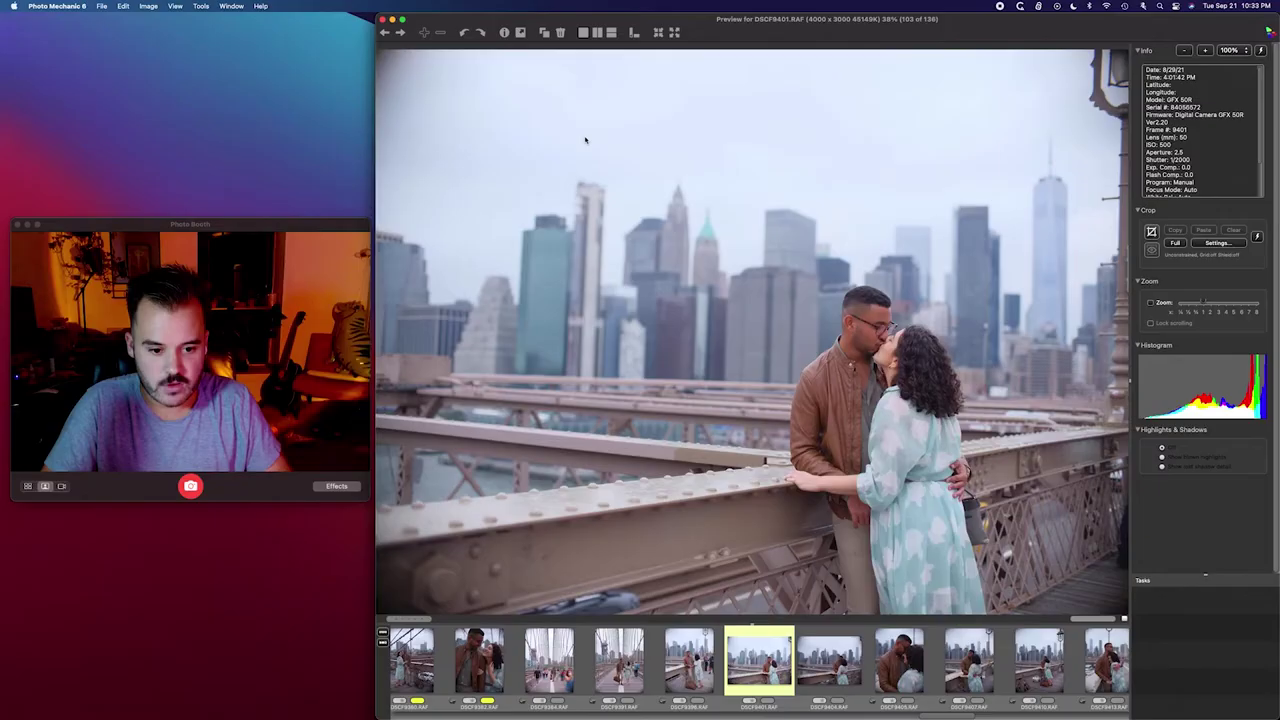
# Step: Compare the two landscape photos of the couple at the bridge railing and label DSCF9404 yellow
pyautogui.press('Right')
pyautogui.press('Right')
pyautogui.press('Right')
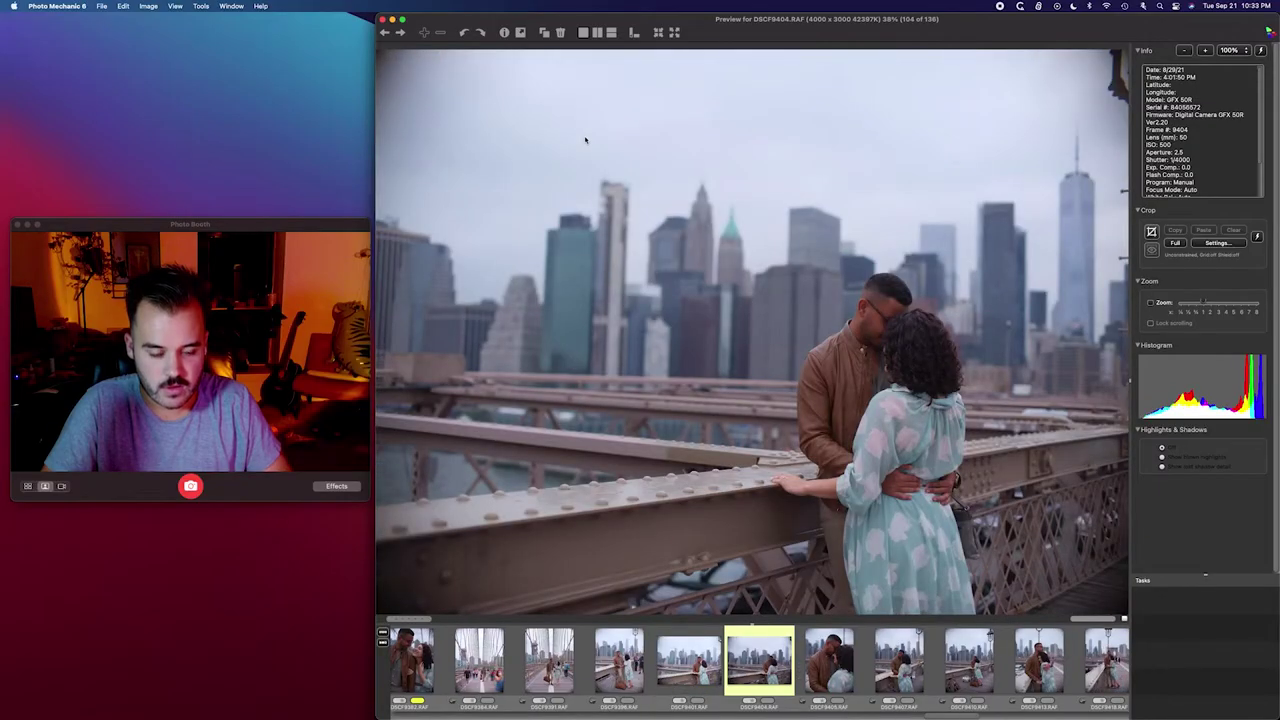
pyautogui.press('Right')
pyautogui.press('Right')
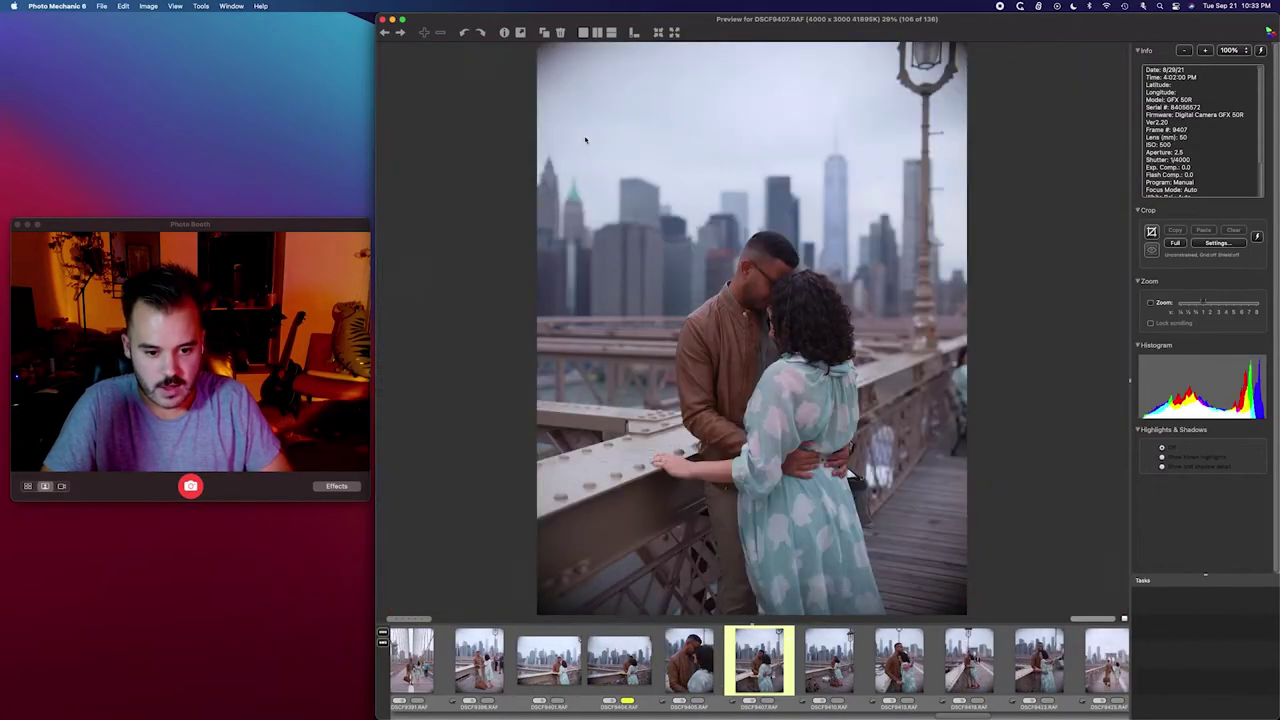
# Step: Review the portrait-format photos of the couple embracing at the railing and label DSCF9410 and DSCF9422 yellow
pyautogui.press('Right')
pyautogui.press('Right')
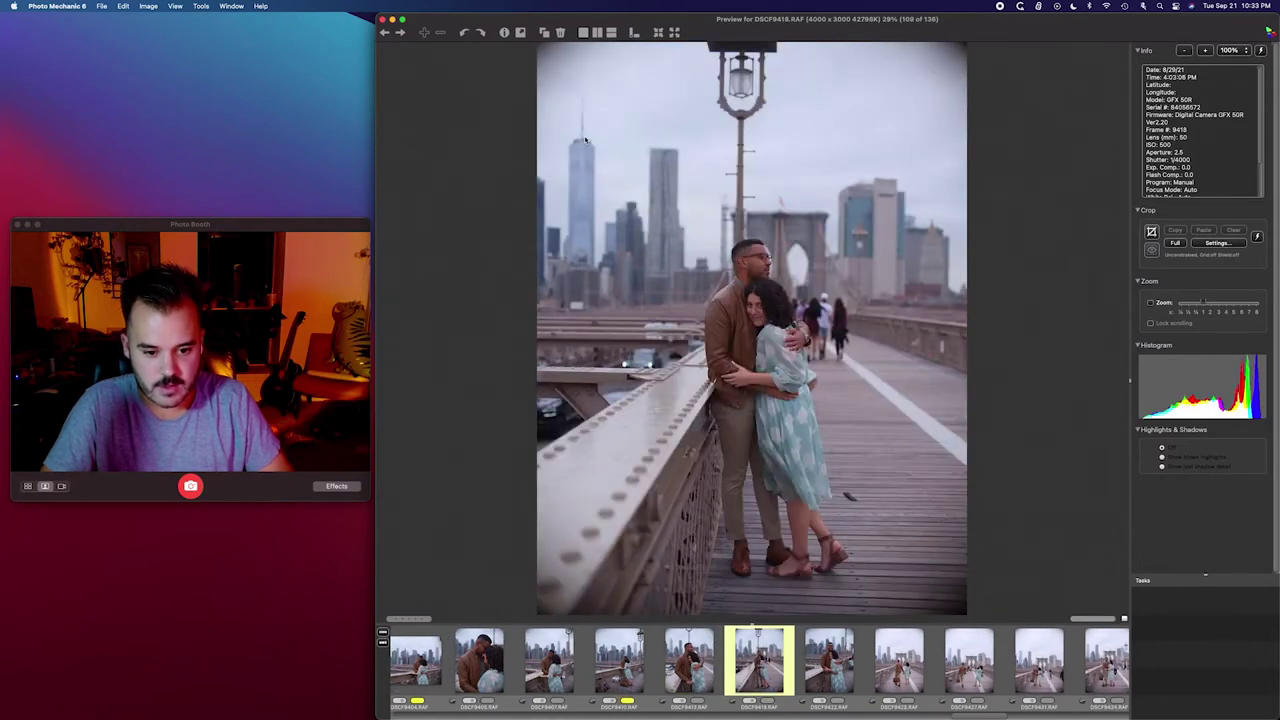
pyautogui.press('Right')
pyautogui.press('Right')
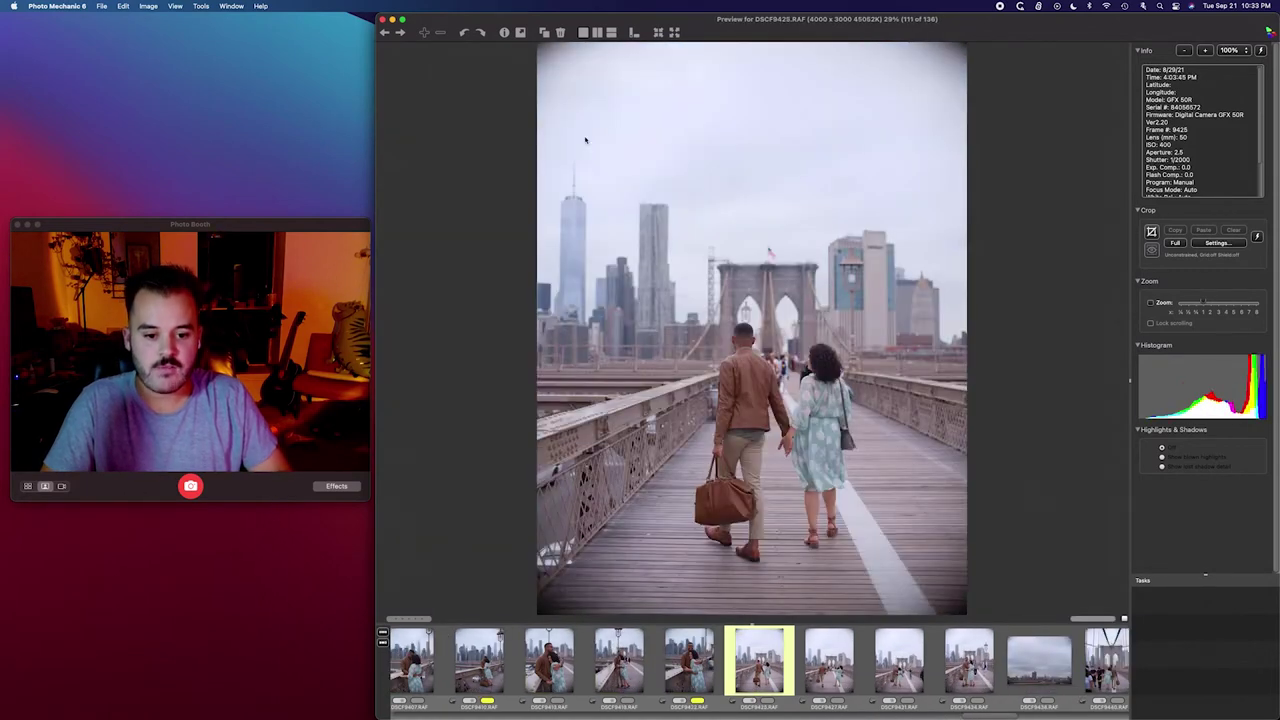
# Step: Compare the photos of the couple walking toward the bridge tower, labeling DSCF9427 red and DSCF9431 yellow
pyautogui.press('Right')
pyautogui.press('Right')
pyautogui.press('Left')
pyautogui.press('Left')
pyautogui.press('1')
pyautogui.press('Right')
pyautogui.press('Right')
pyautogui.press('Right')
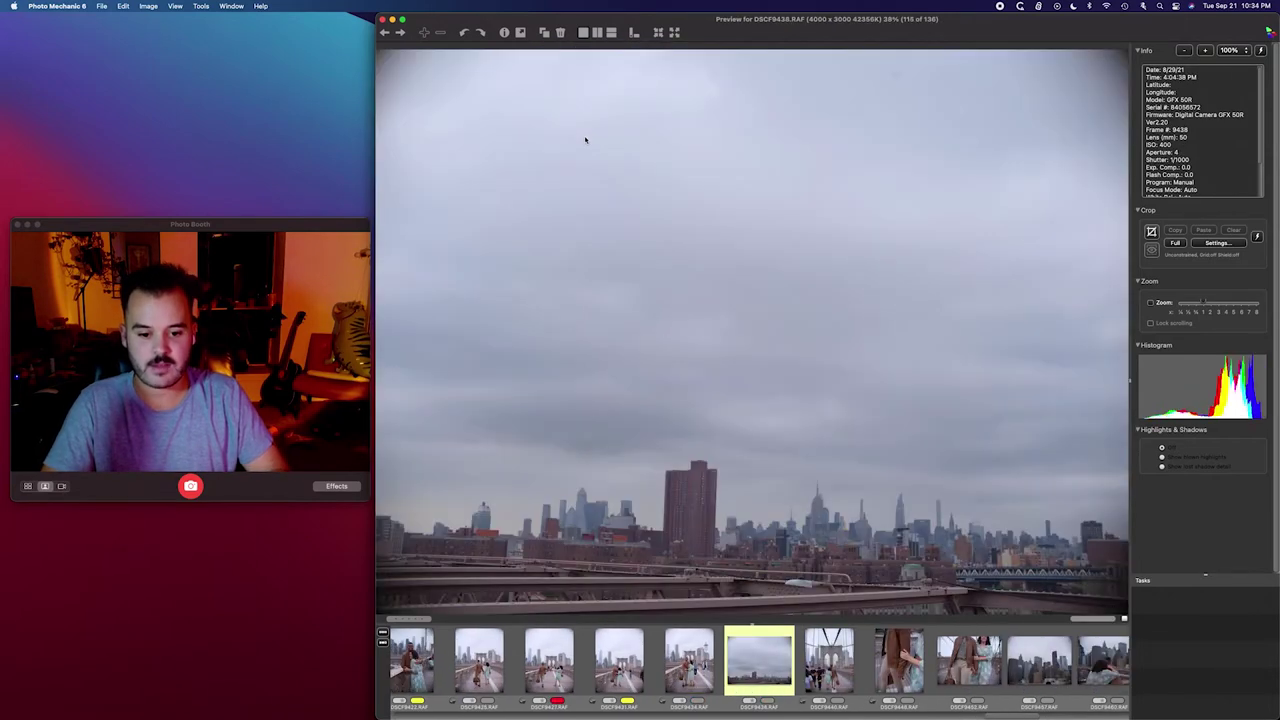
# Step: Label the cloudy skyline photo DSCF9438 and the ring-hand close-up DSCF9448 yellow
pyautogui.press('Right')
pyautogui.press('Left')
pyautogui.press('2')
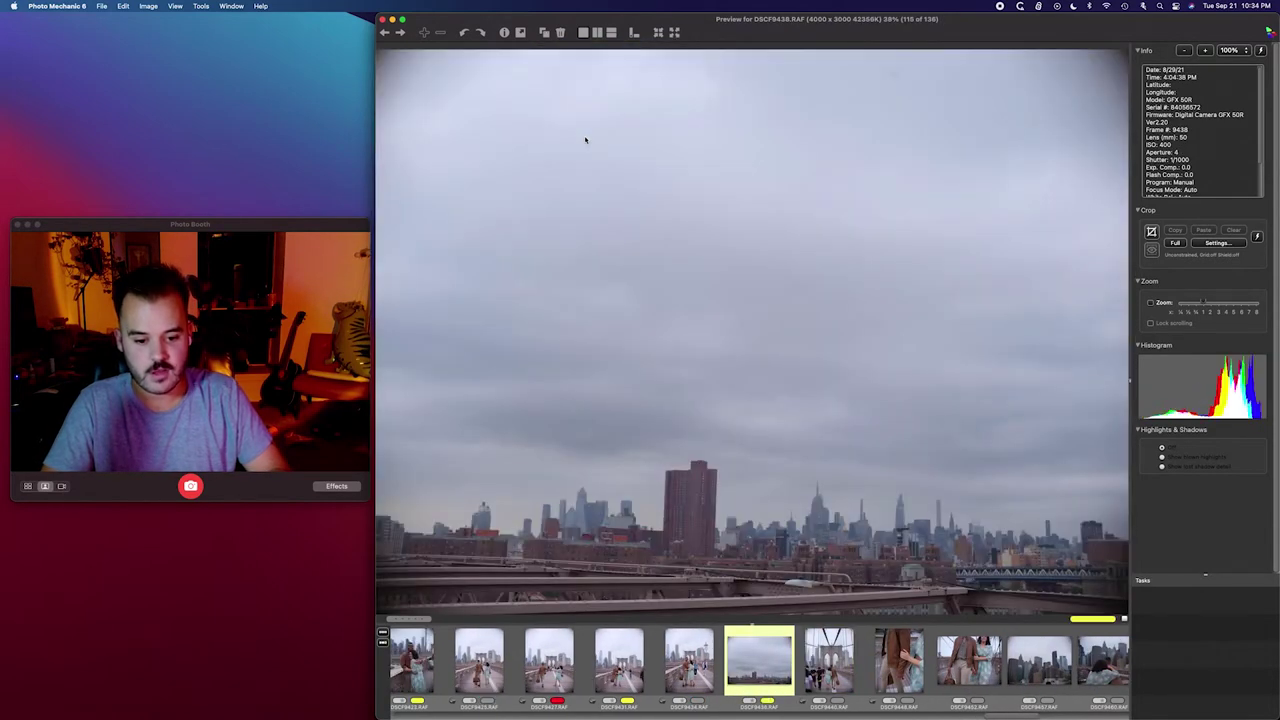
pyautogui.press('Right')
pyautogui.press('Right')
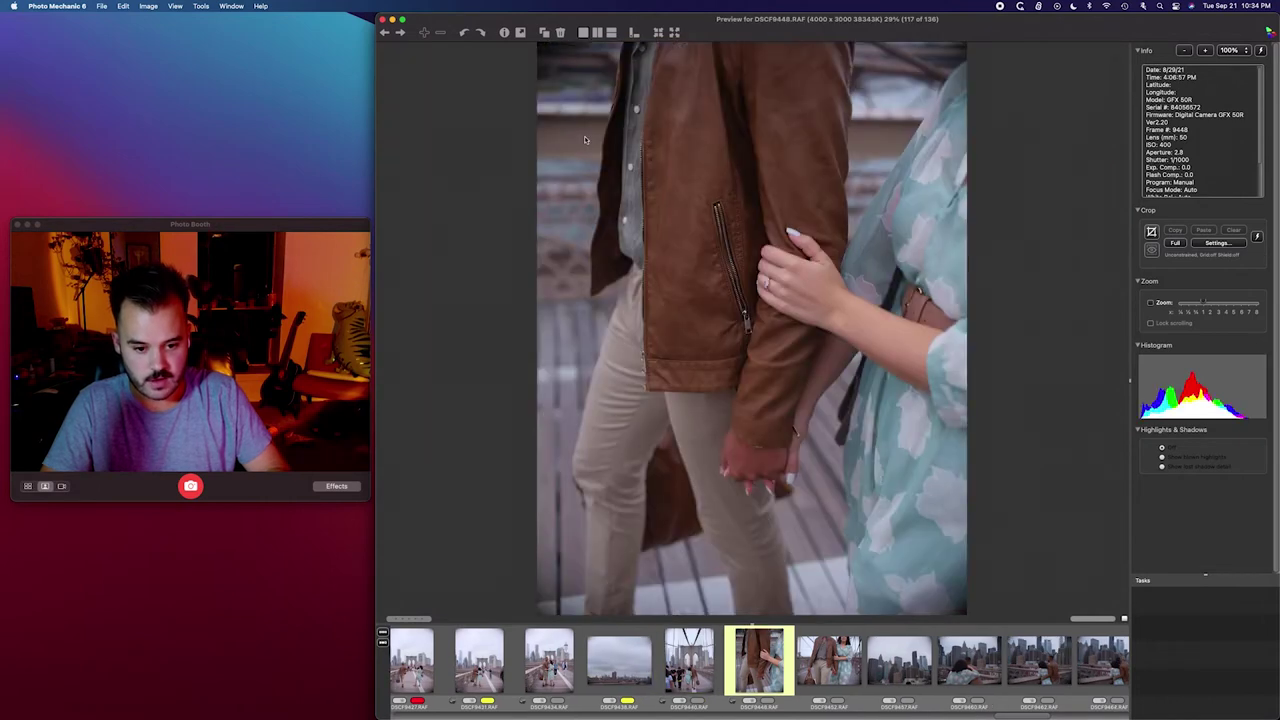
pyautogui.press('Right')
pyautogui.press('Right')
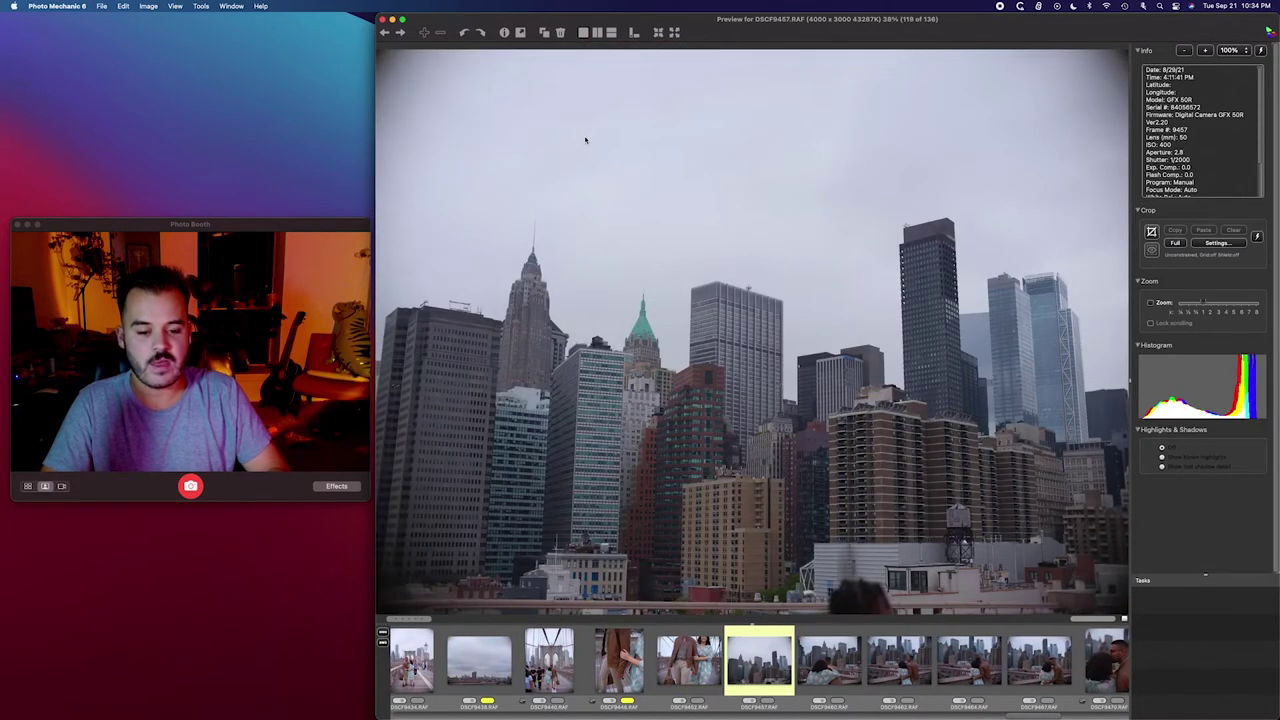
# Step: Review the photos of the couple looking out at the skyline and label DSCF9464 yellow
pyautogui.press('Right')
pyautogui.press('Right')
pyautogui.press('Right')
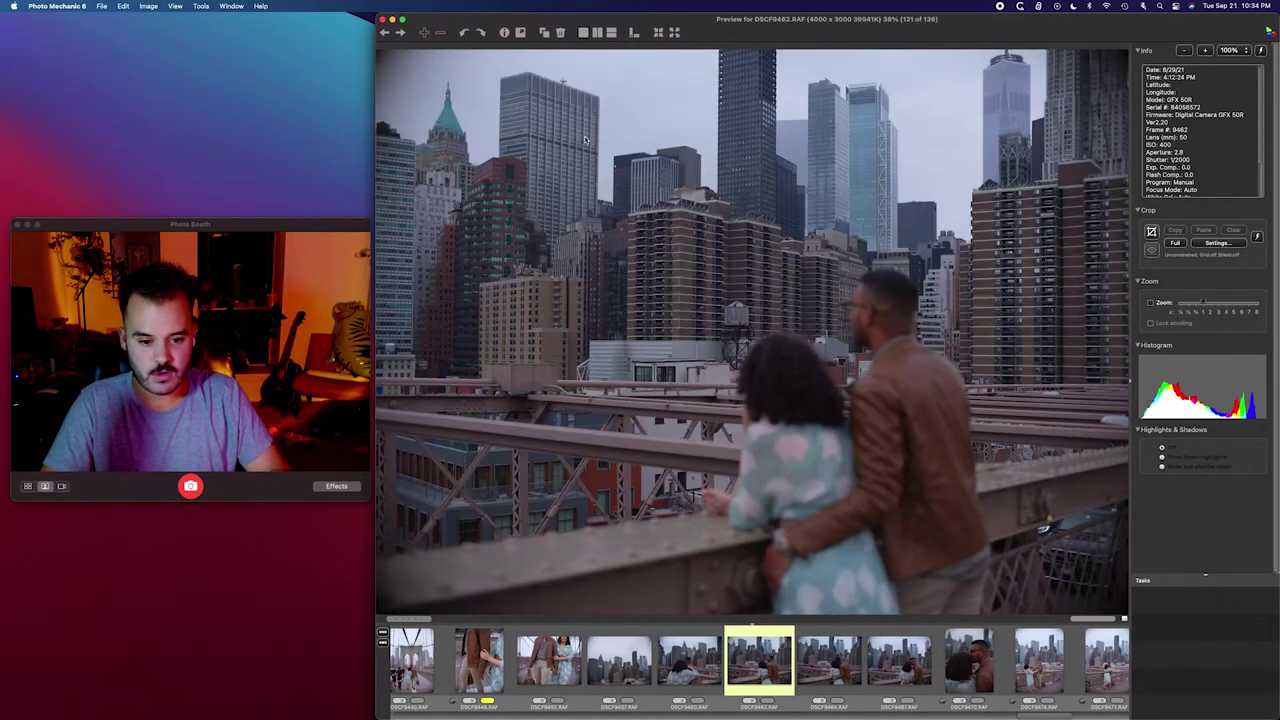
pyautogui.press('Right')
pyautogui.press('Right')
pyautogui.press('Right')
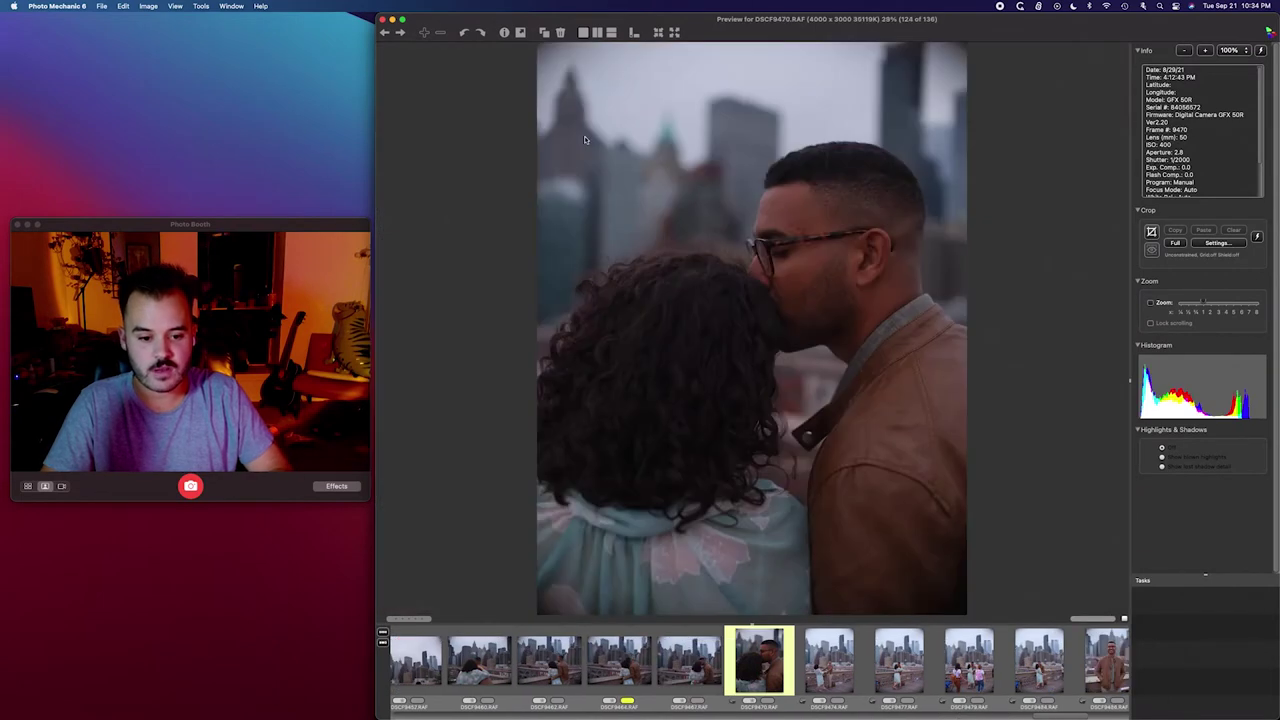
# Step: Label the forehead-kiss close-up DSCF9470 and the railing photo DSCF9477 yellow
pyautogui.press('Right')
pyautogui.press('Left')
pyautogui.press('Right')
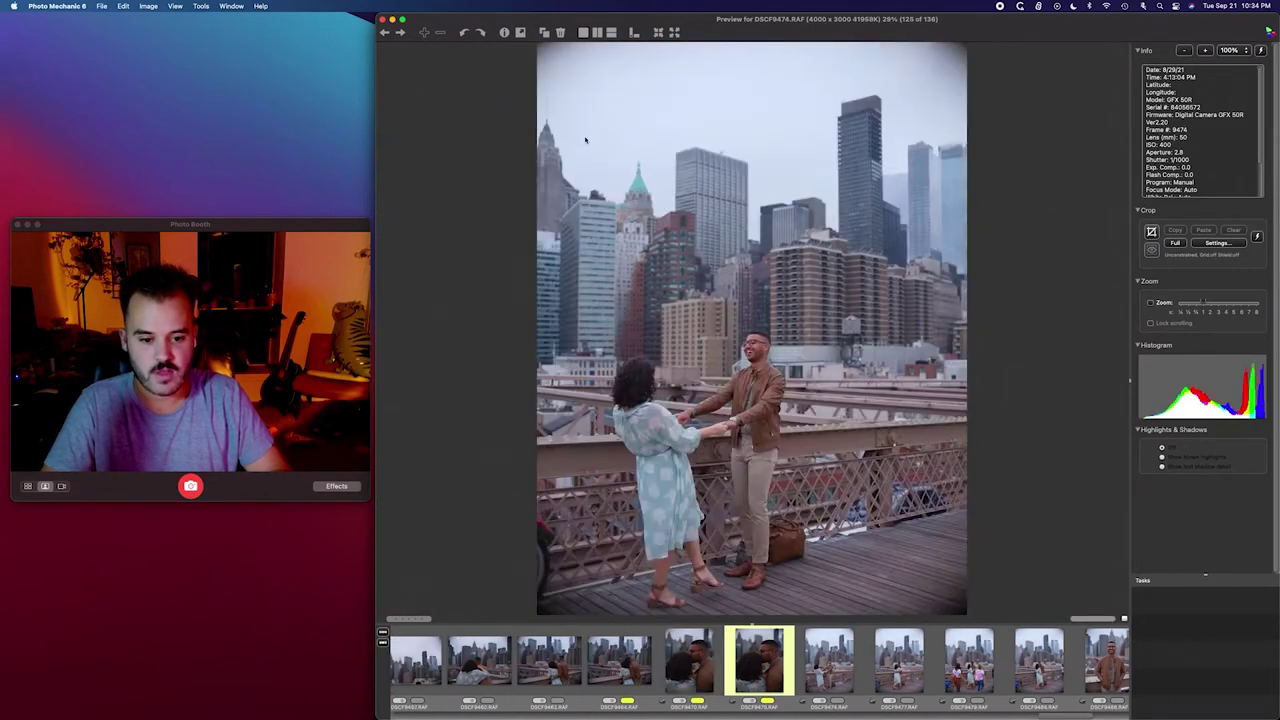
pyautogui.press('Right')
pyautogui.press('Right')
pyautogui.press('Right')
pyautogui.press('Right')
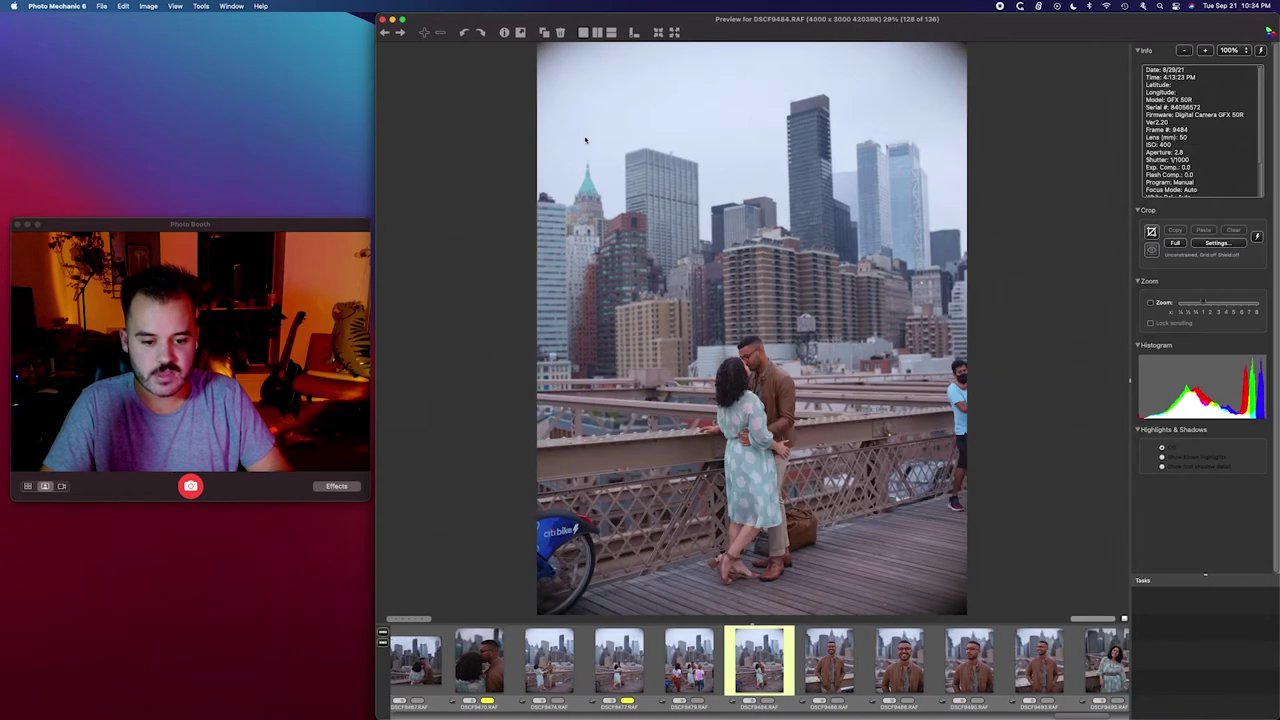
# Step: Review the individual portraits of the man and the woman and label DSCF9486, DSCF9490 and DSCF9495 yellow
pyautogui.press('Right')
pyautogui.press('Left')
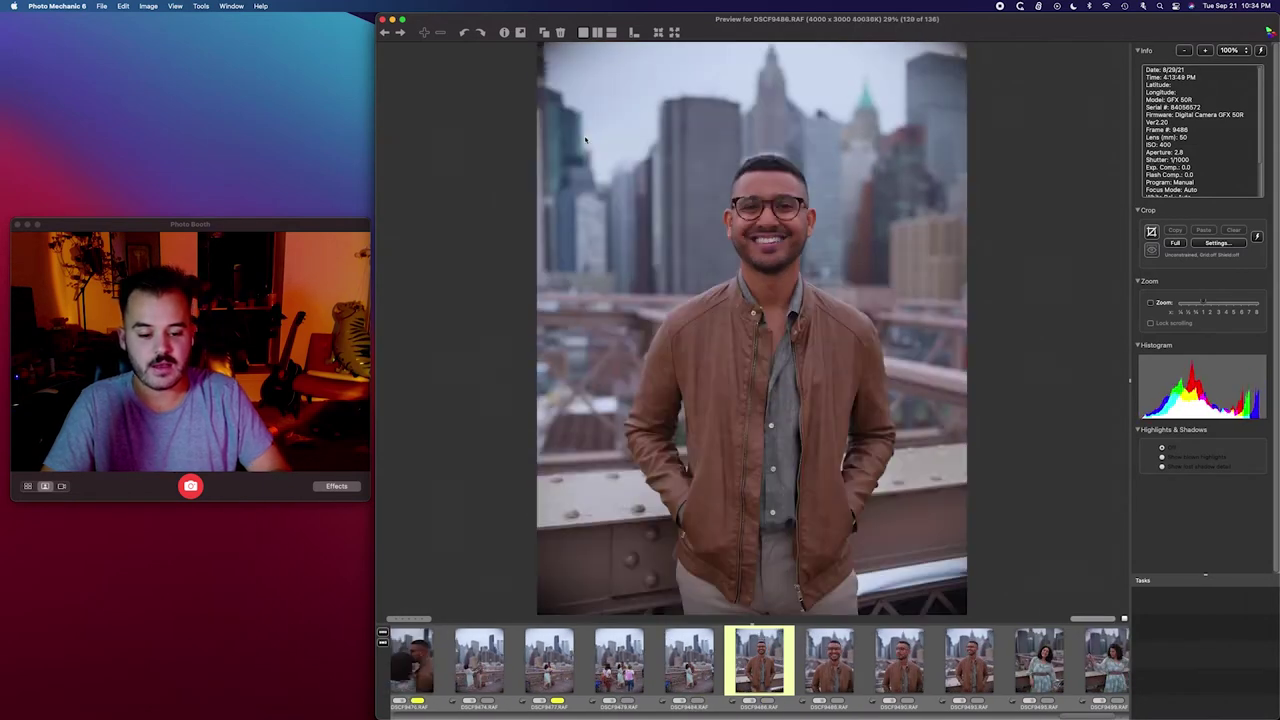
pyautogui.press('Right')
pyautogui.press('Right')
pyautogui.press('Right')
pyautogui.press('Right')
pyautogui.press('Left')
pyautogui.press('Right')
pyautogui.press('Right')
pyautogui.press('Right')
pyautogui.press('Right')
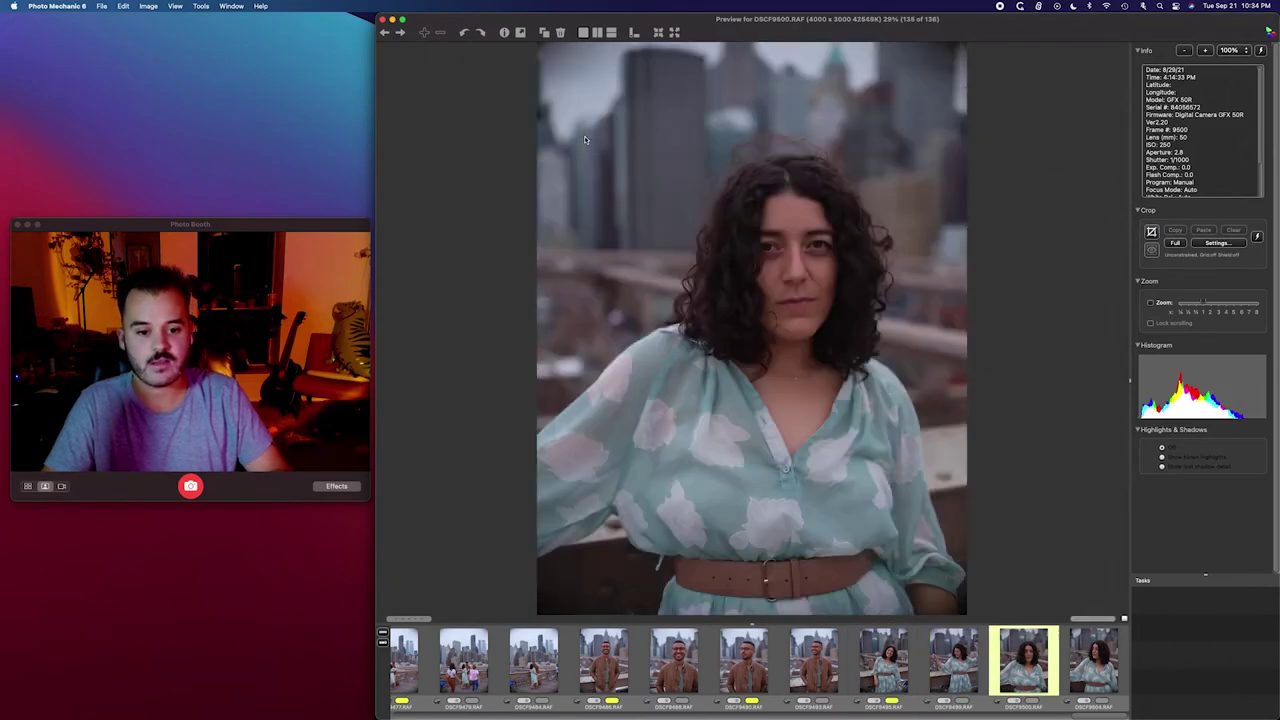
# Step: Return to the contact sheet and examine the yellow and red labels across the whole shoot
pyautogui.press('Escape')
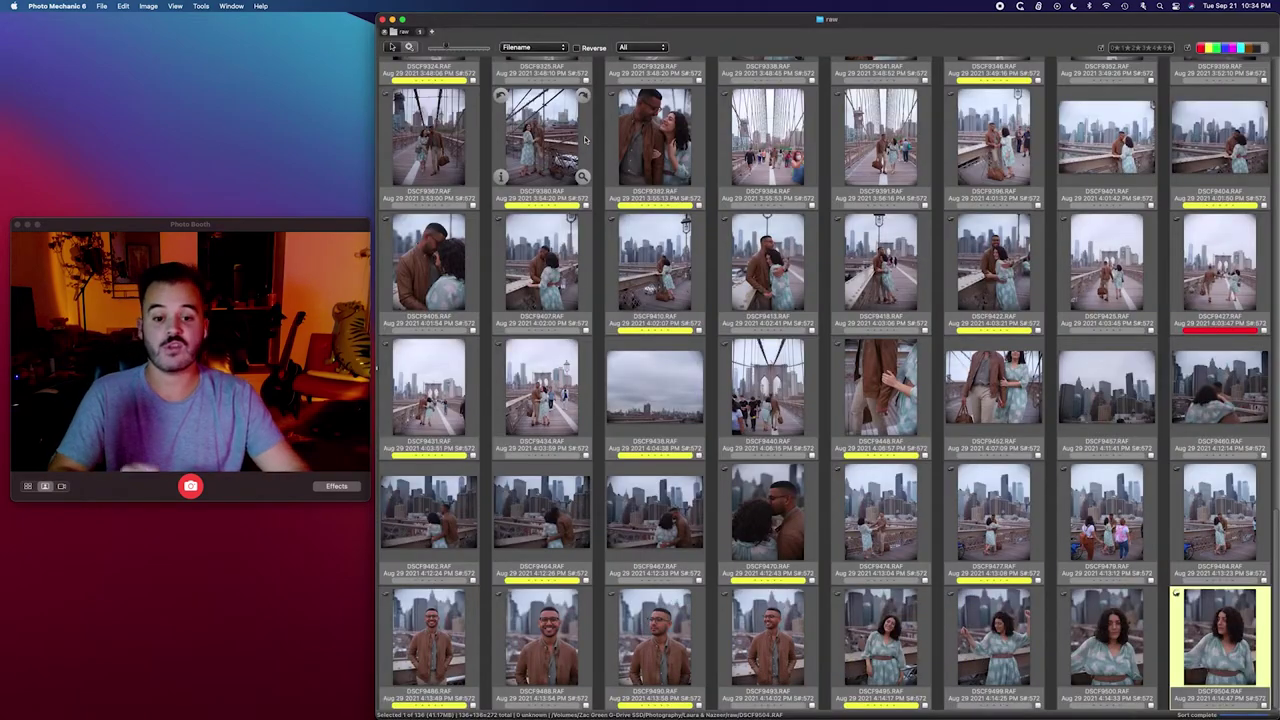
pyautogui.scroll(15, 718, 205)
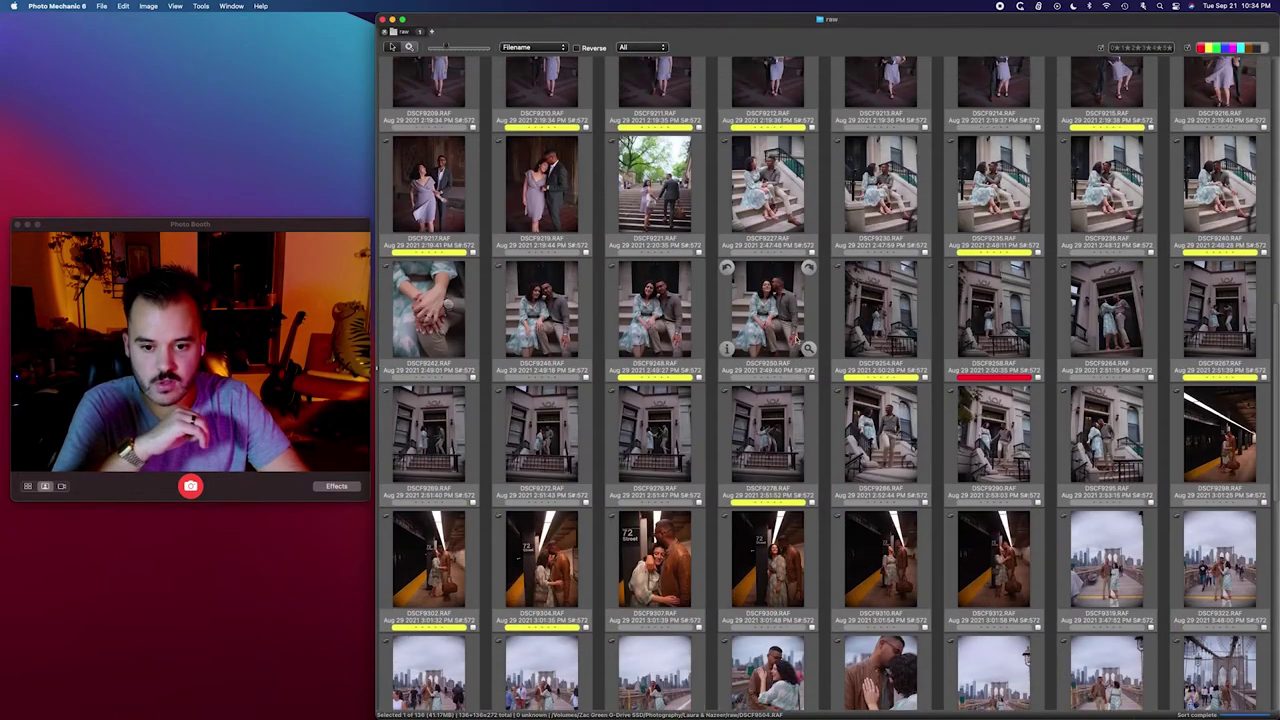
pyautogui.scroll(-3, 700, 210)
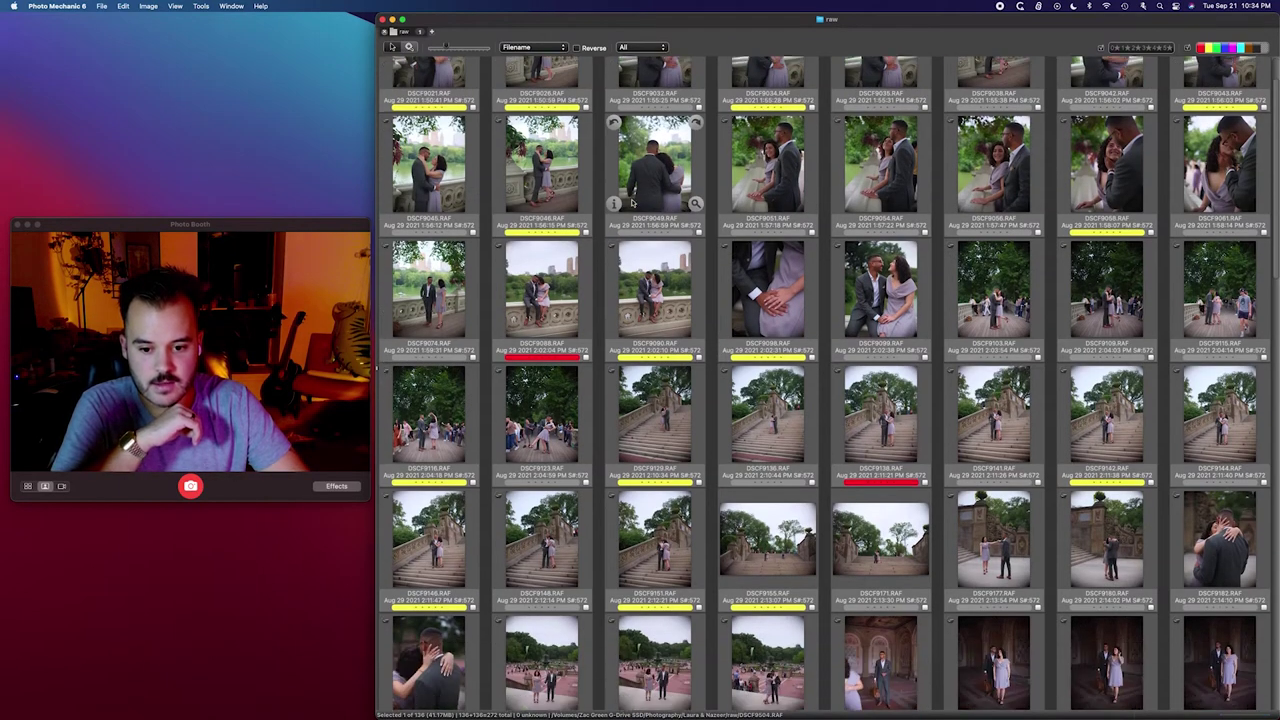
pyautogui.click(541, 150)
pyautogui.click(880, 265)
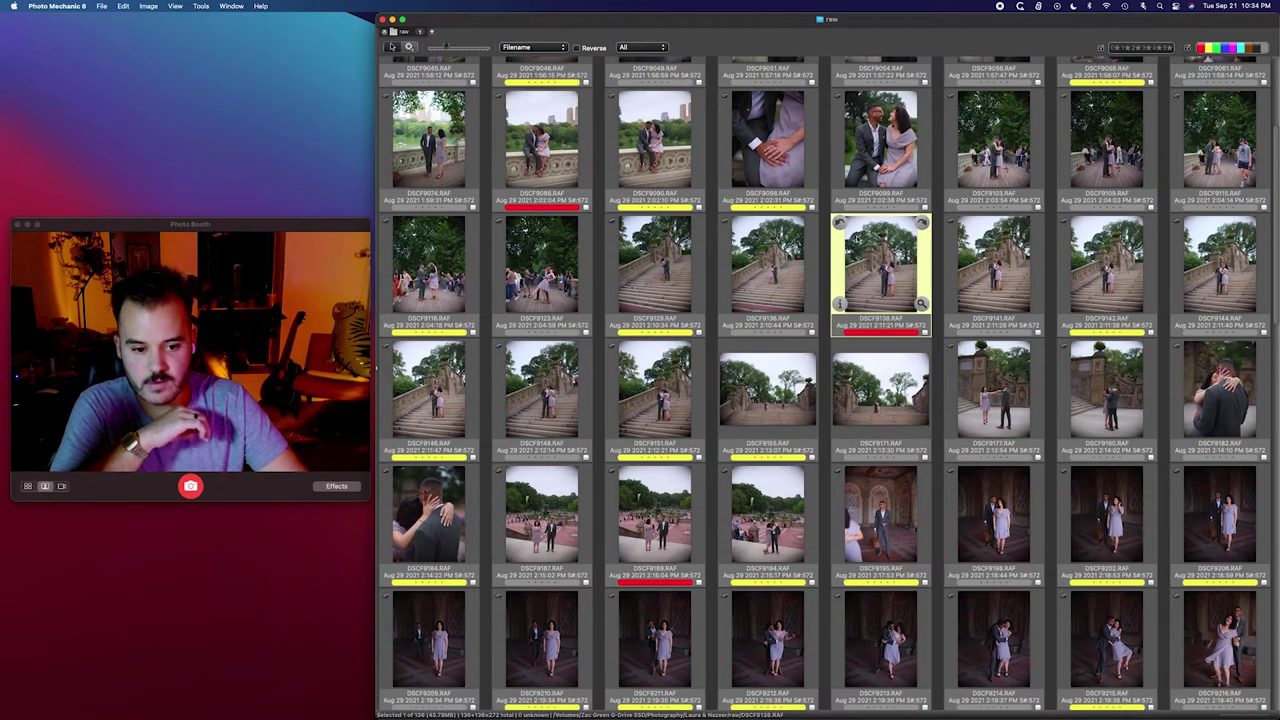
pyautogui.click(654, 510)
pyautogui.scroll(-15, 660, 510)
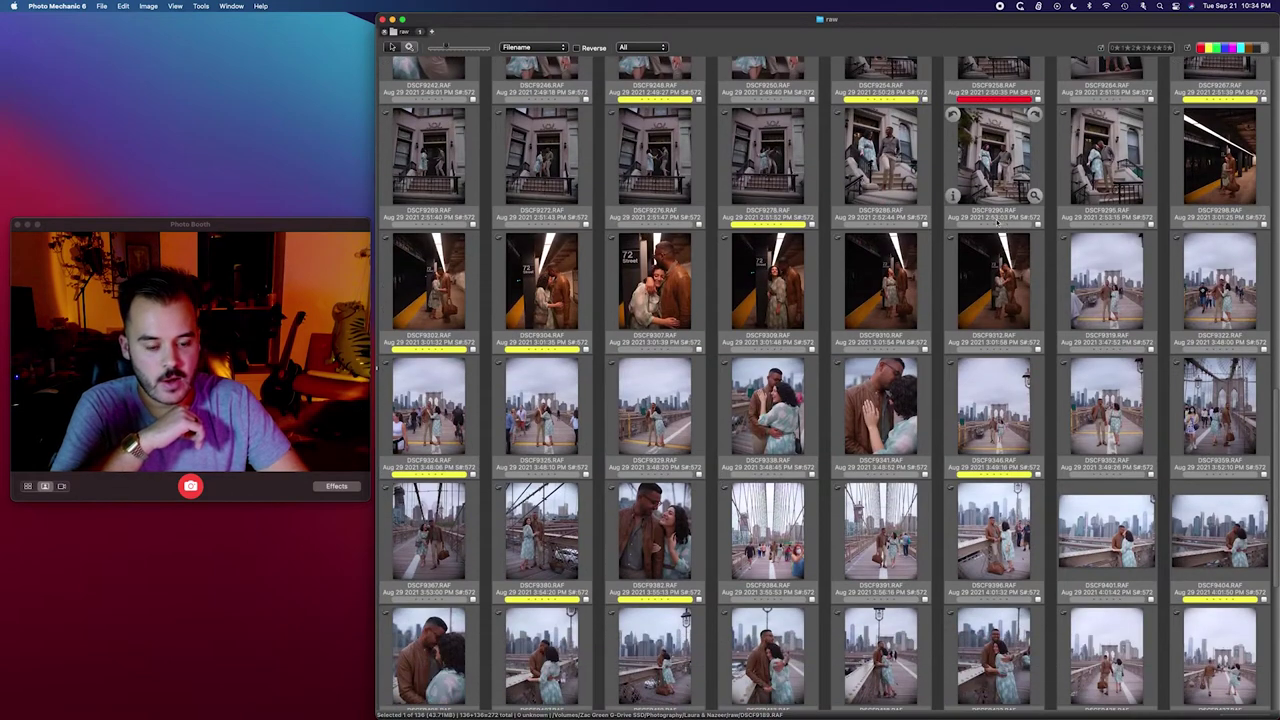
pyautogui.scroll(-5, 997, 222)
pyautogui.click(906, 255)
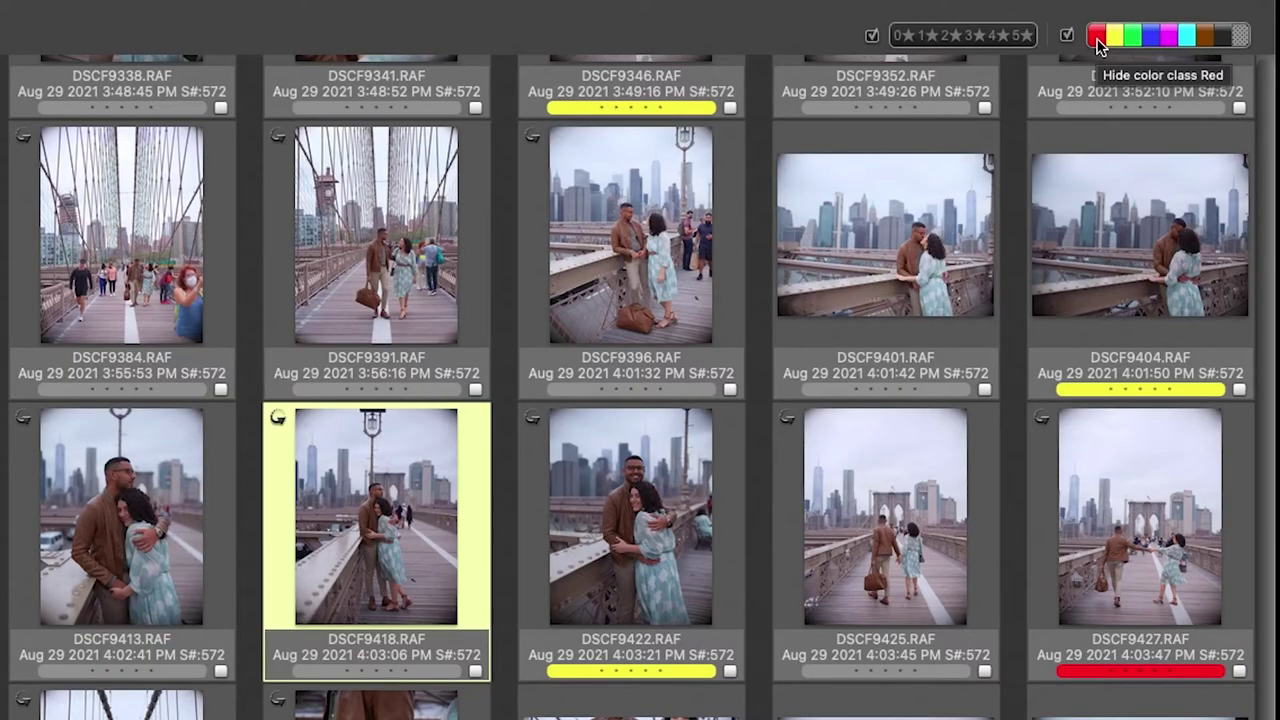
# Step: Filter the contact sheet to yellow-labeled photos by hiding the red and unlabeled ones, and look over the keepers
pyautogui.click(1097, 40)
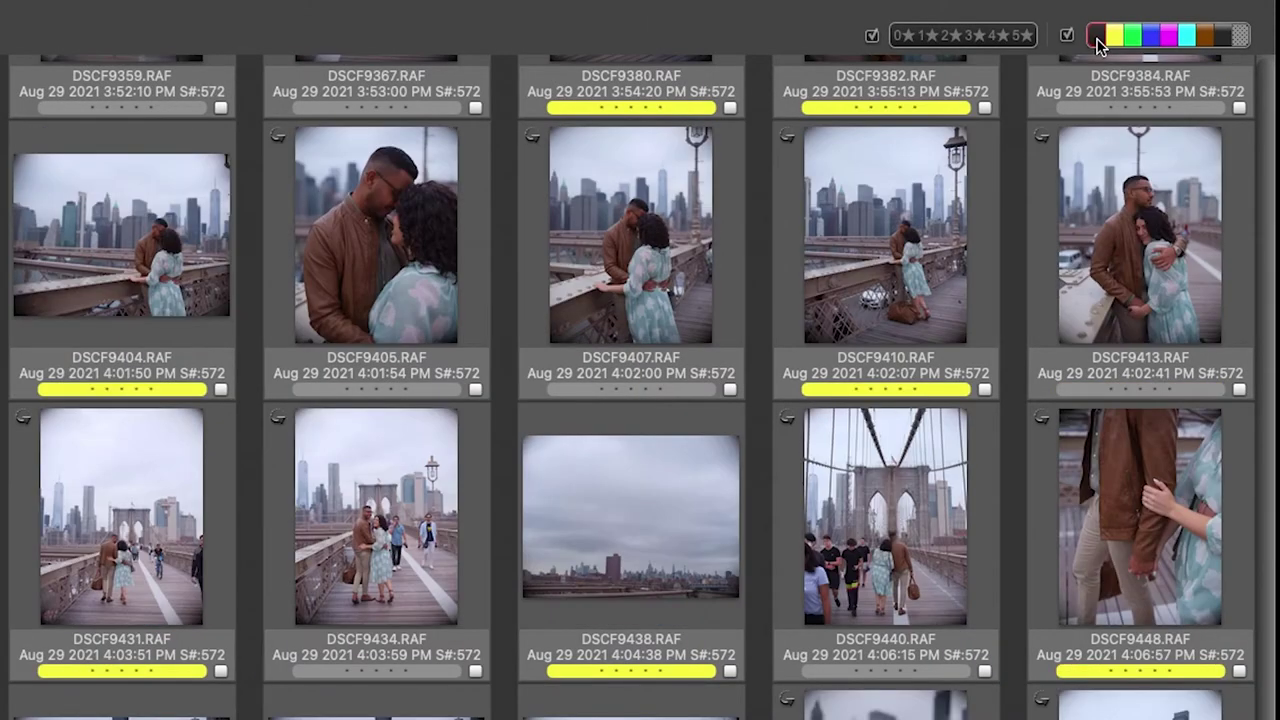
pyautogui.click(1240, 40)
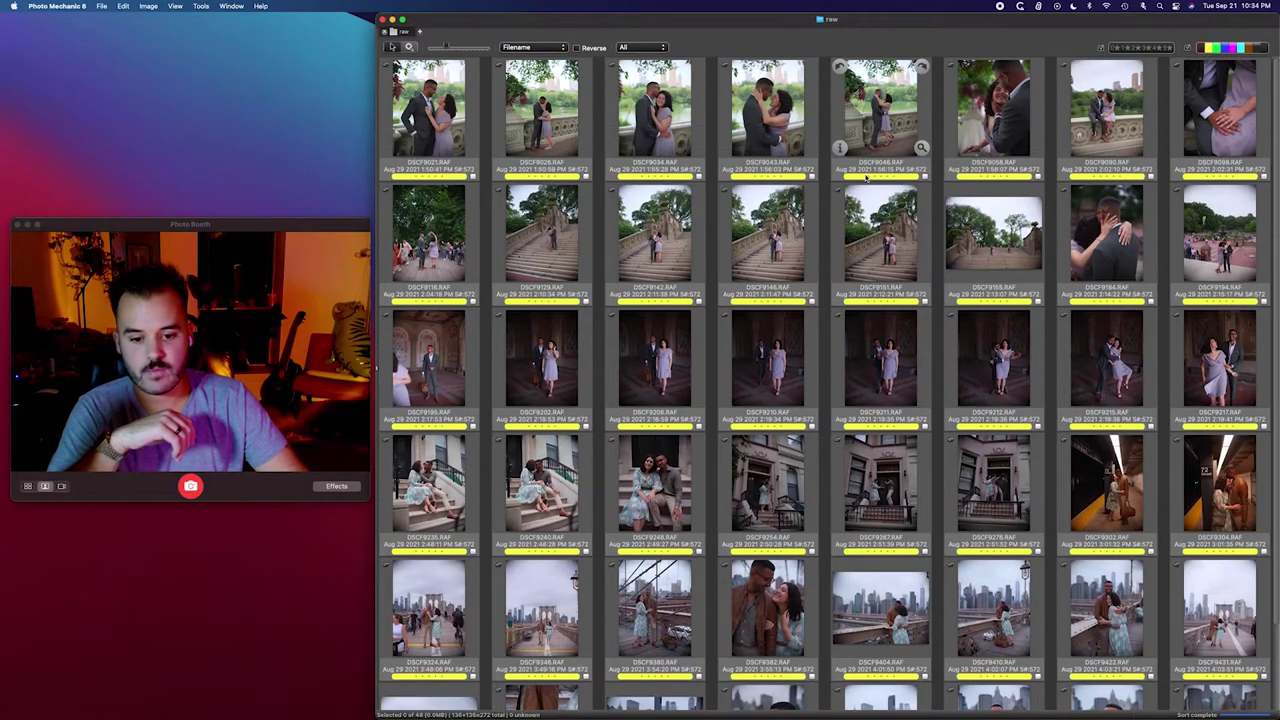
pyautogui.scroll(-3, 460, 190)
pyautogui.moveTo(435, 684)
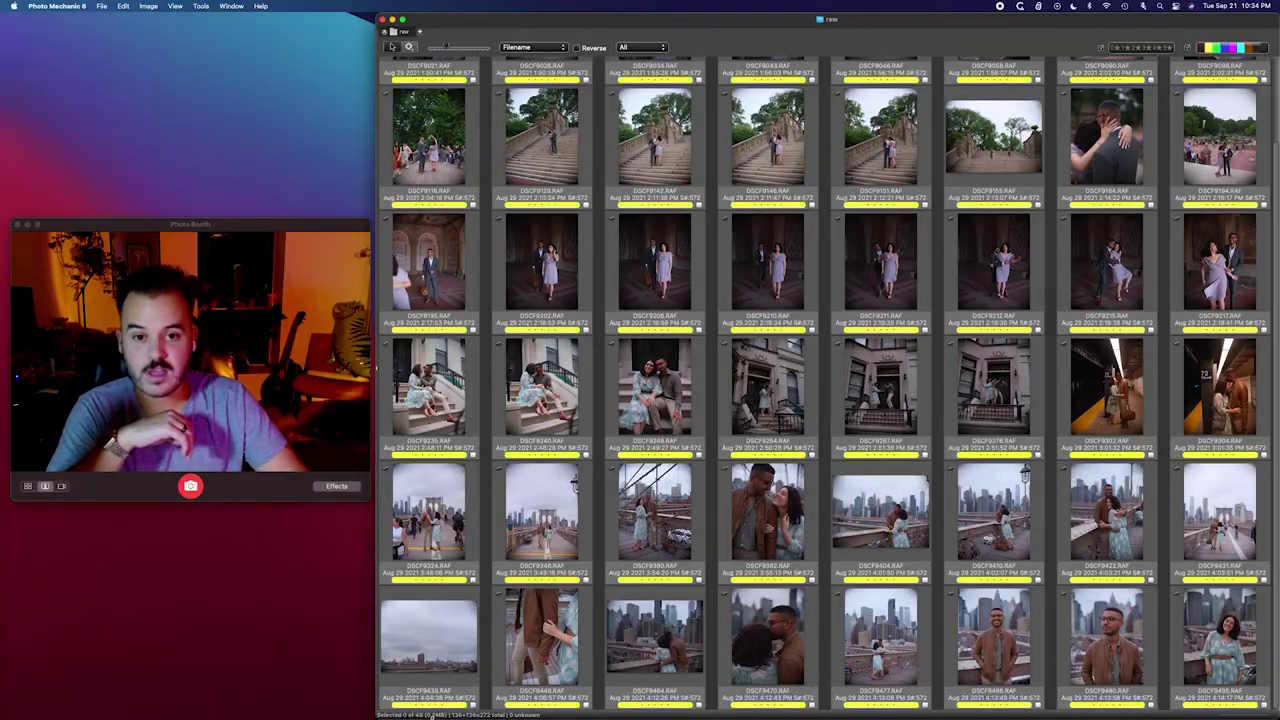
pyautogui.moveTo(543, 660)
# Step: Select all the yellow-labeled photos in the filtered contact sheet
pyautogui.scroll(3, 783, 450)
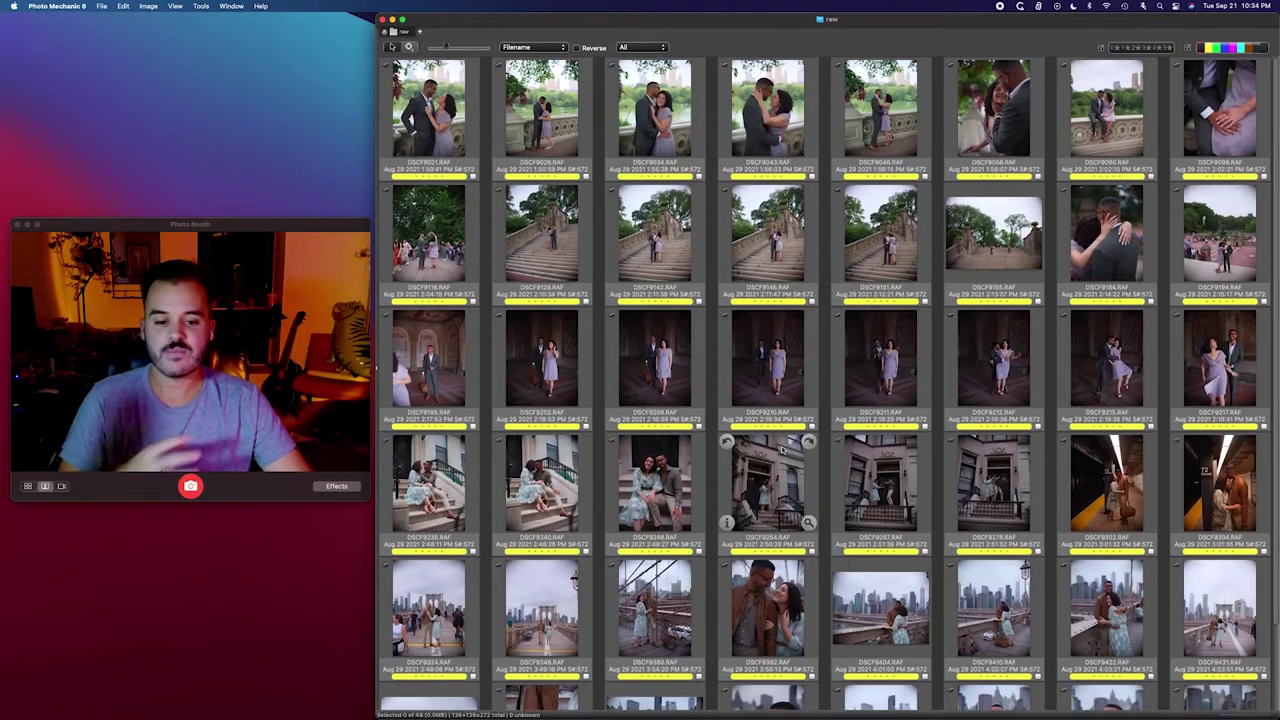
pyautogui.click(767, 373)
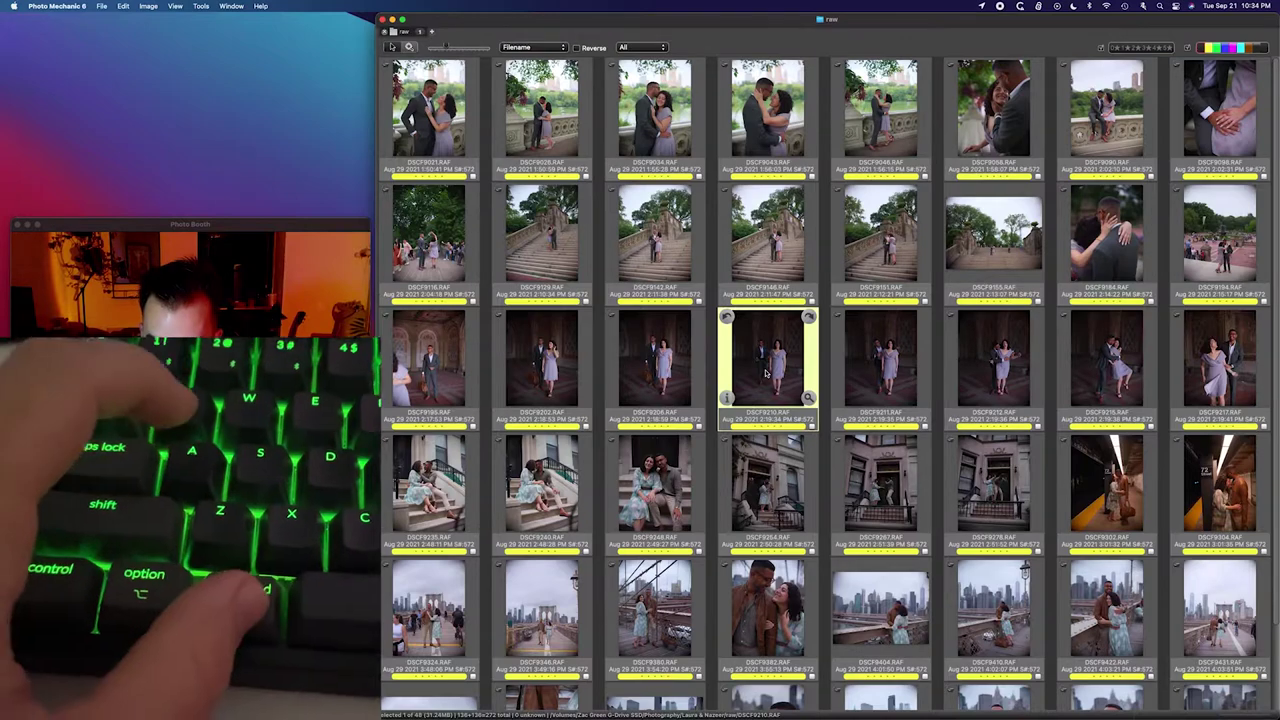
pyautogui.press('super+a')
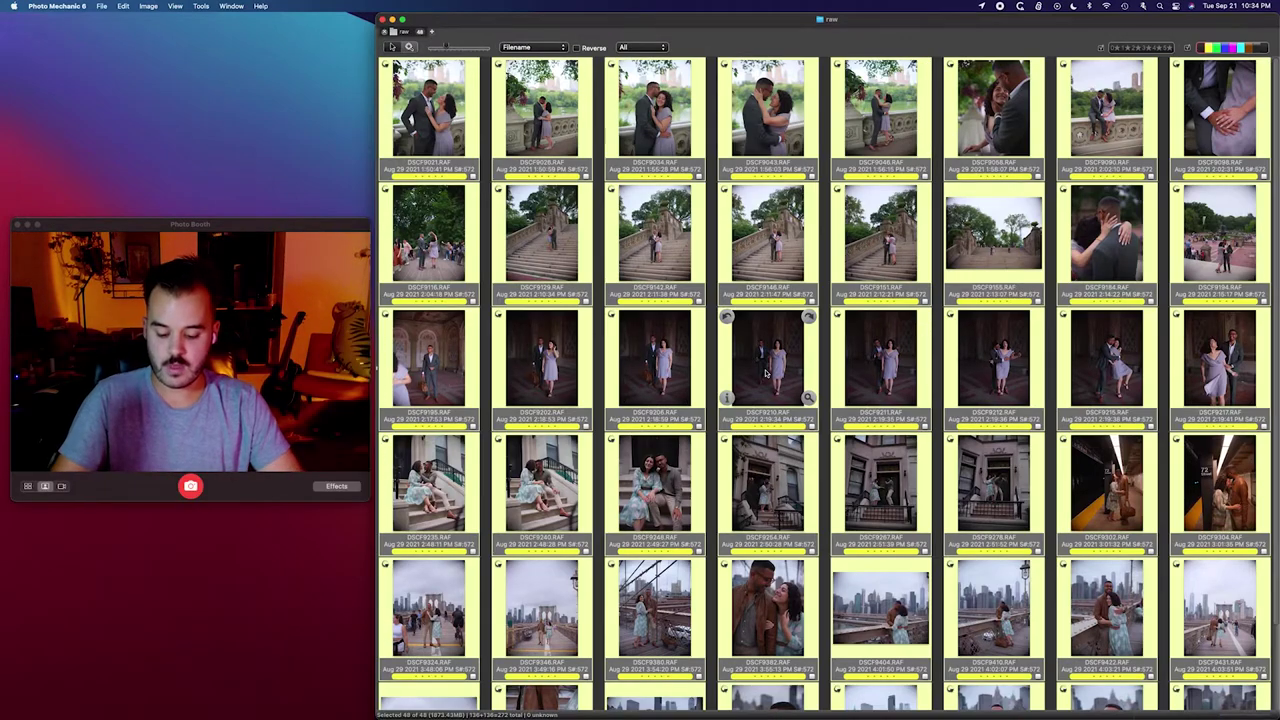
# Step: Start copying the selected yellow-labeled keepers with the destination set to always be picked
pyautogui.press('super+y')
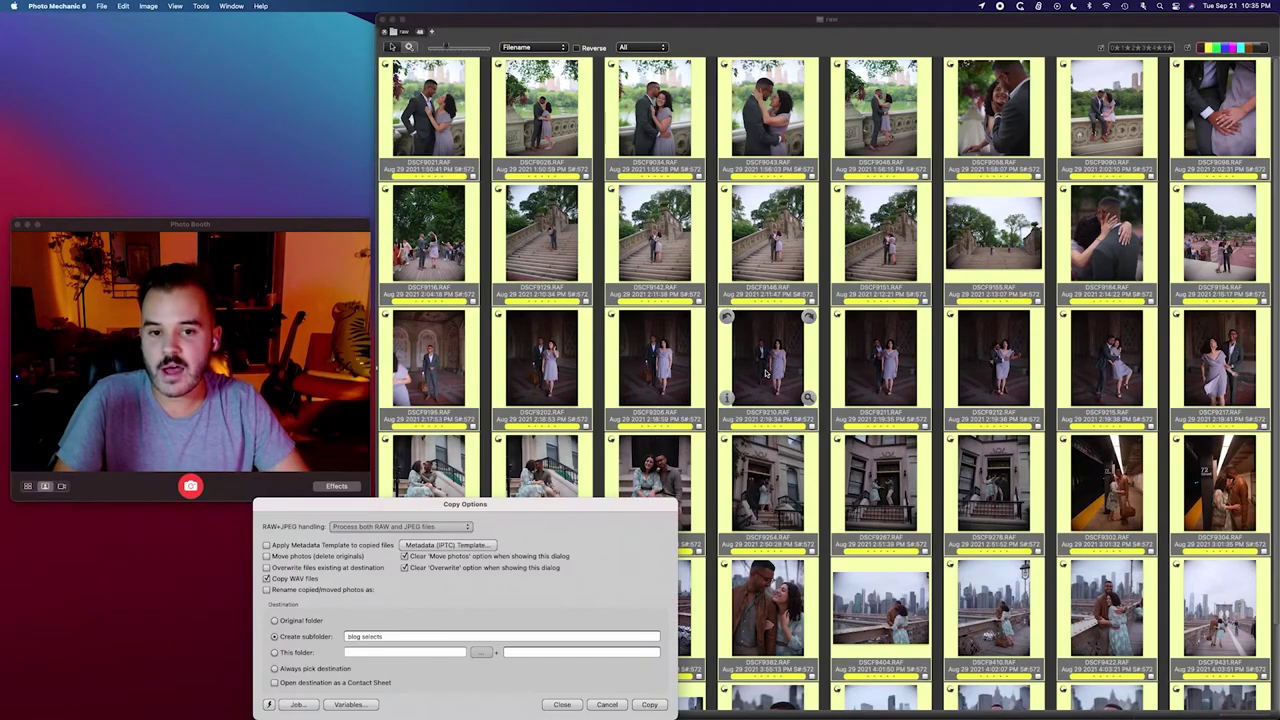
pyautogui.moveTo(557, 503); pyautogui.dragTo(757, 236)
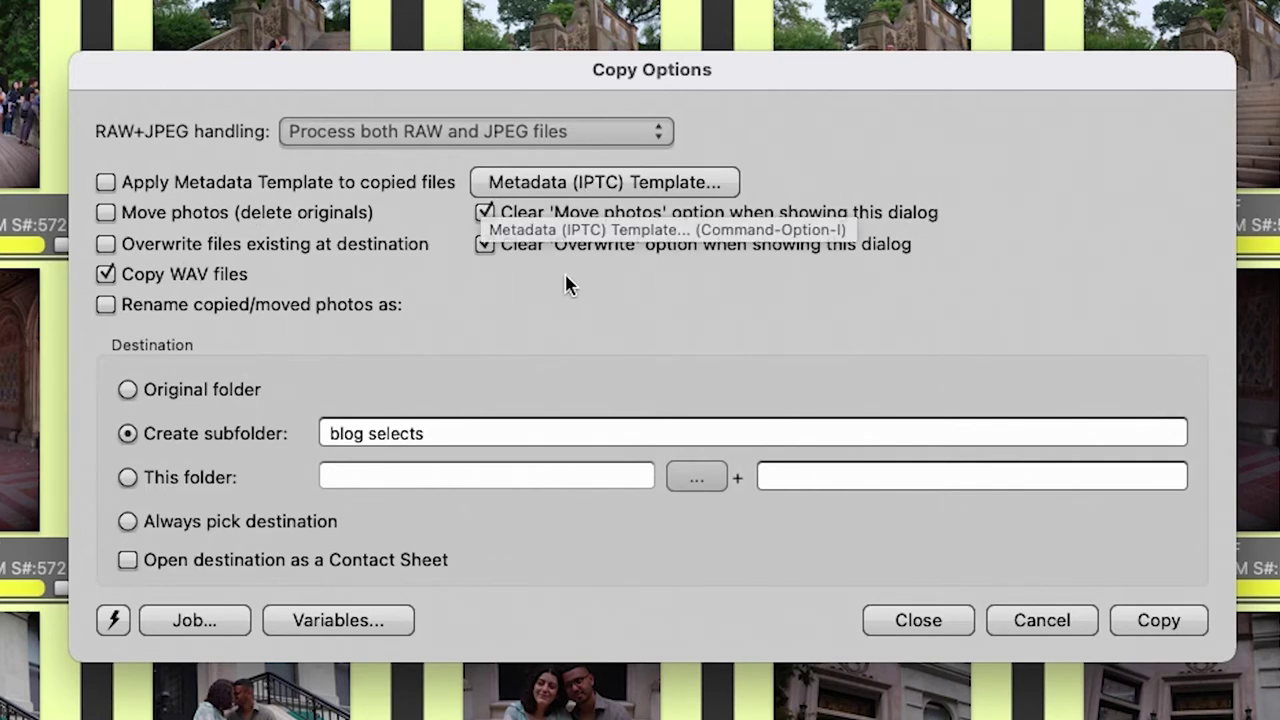
pyautogui.click(280, 310)
pyautogui.click(278, 310)
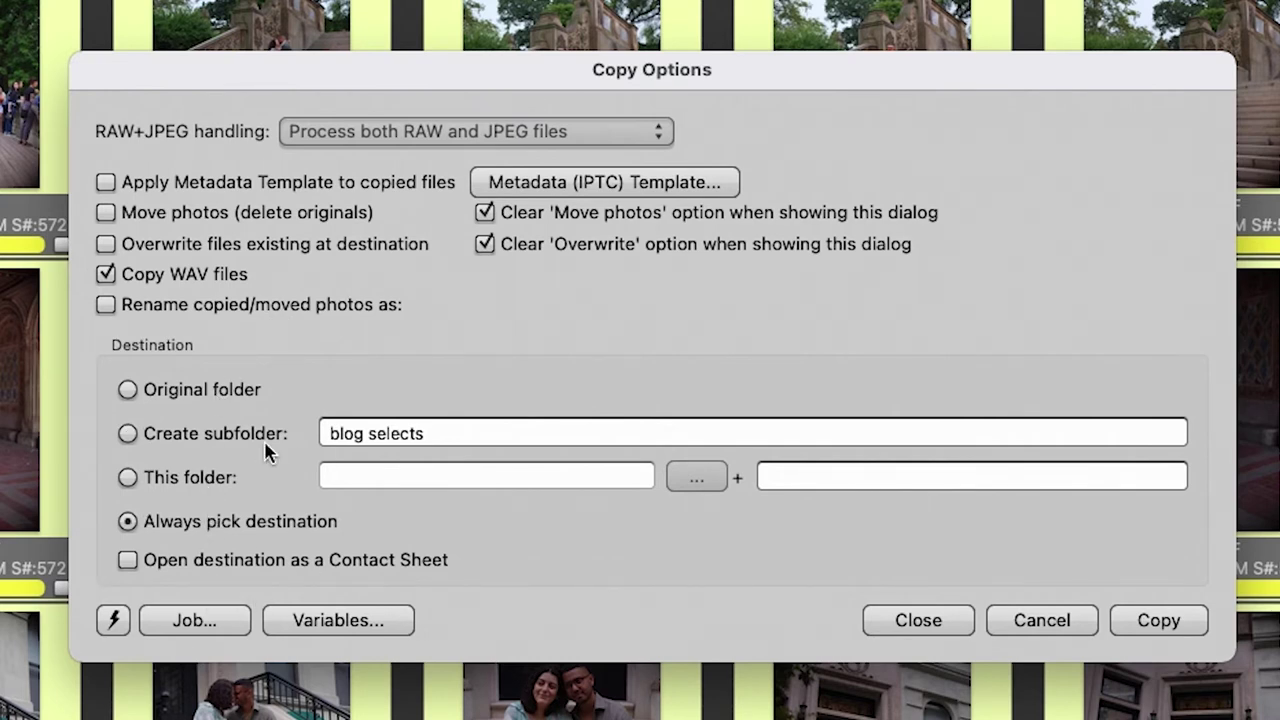
pyautogui.click(1158, 622)
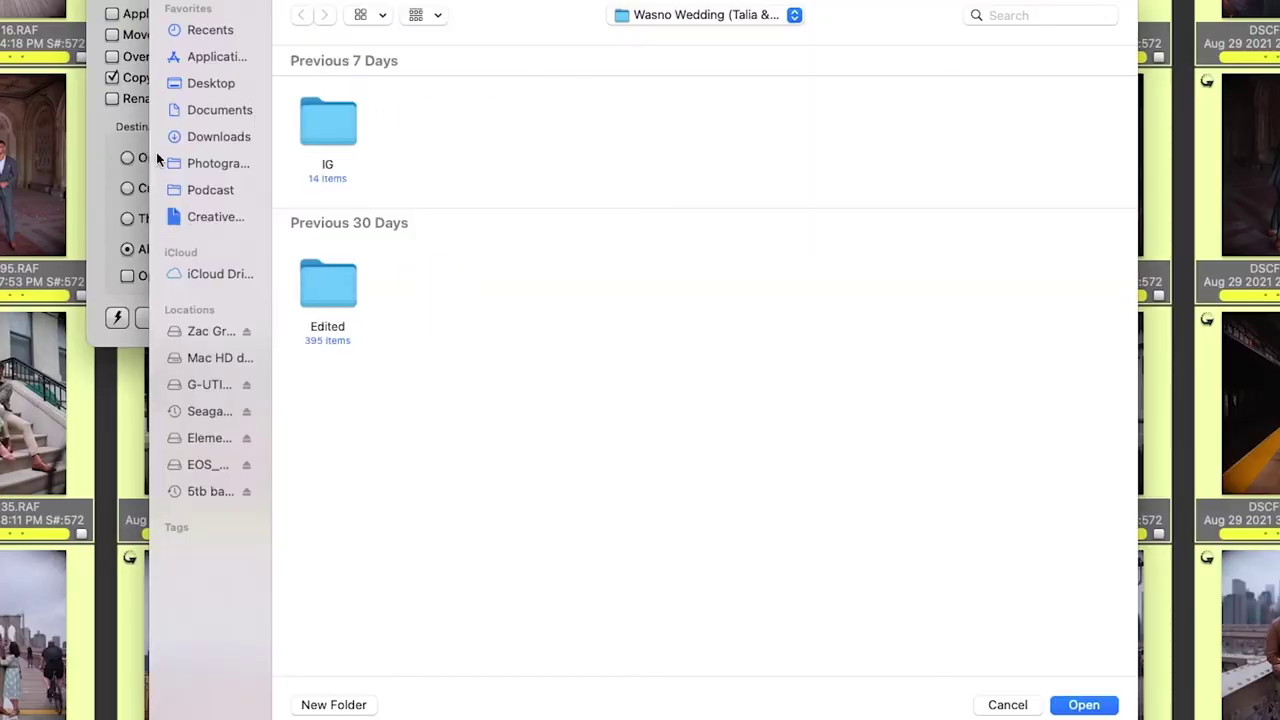
# Step: Look through the Photography folder for a copy destination and cancel the folder choice
pyautogui.click(208, 163)
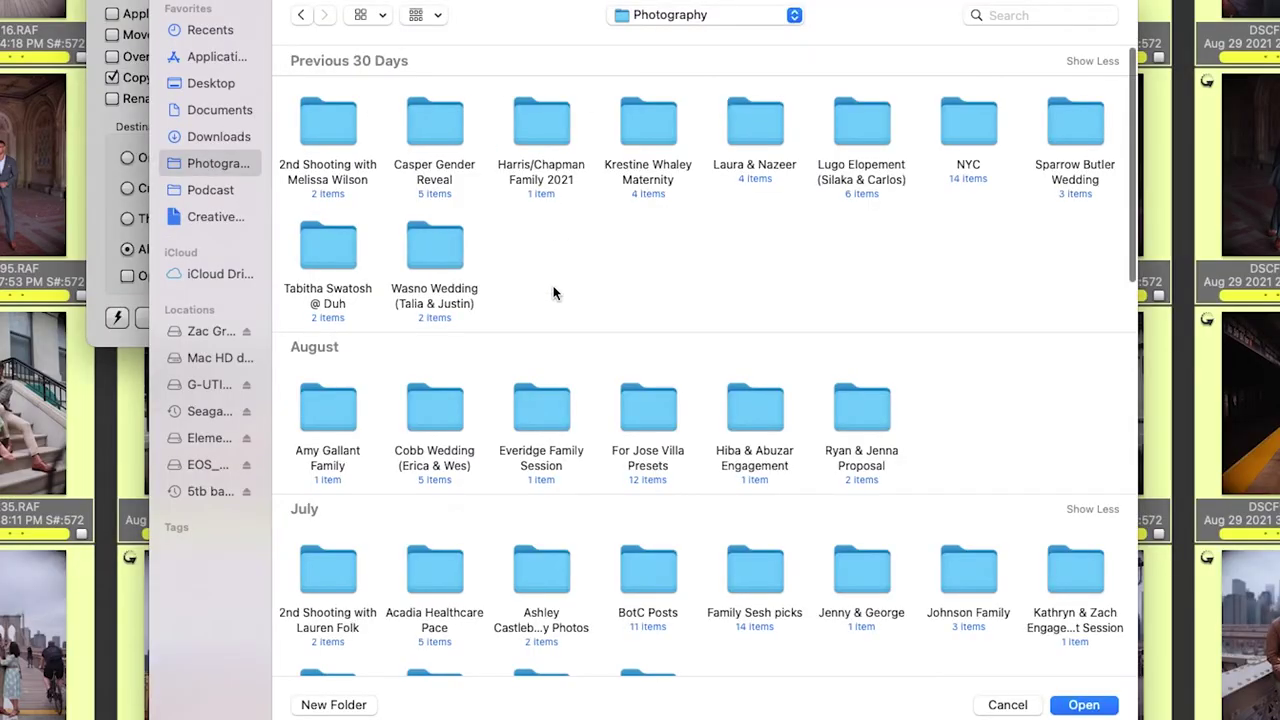
pyautogui.scroll(-5, 572, 290)
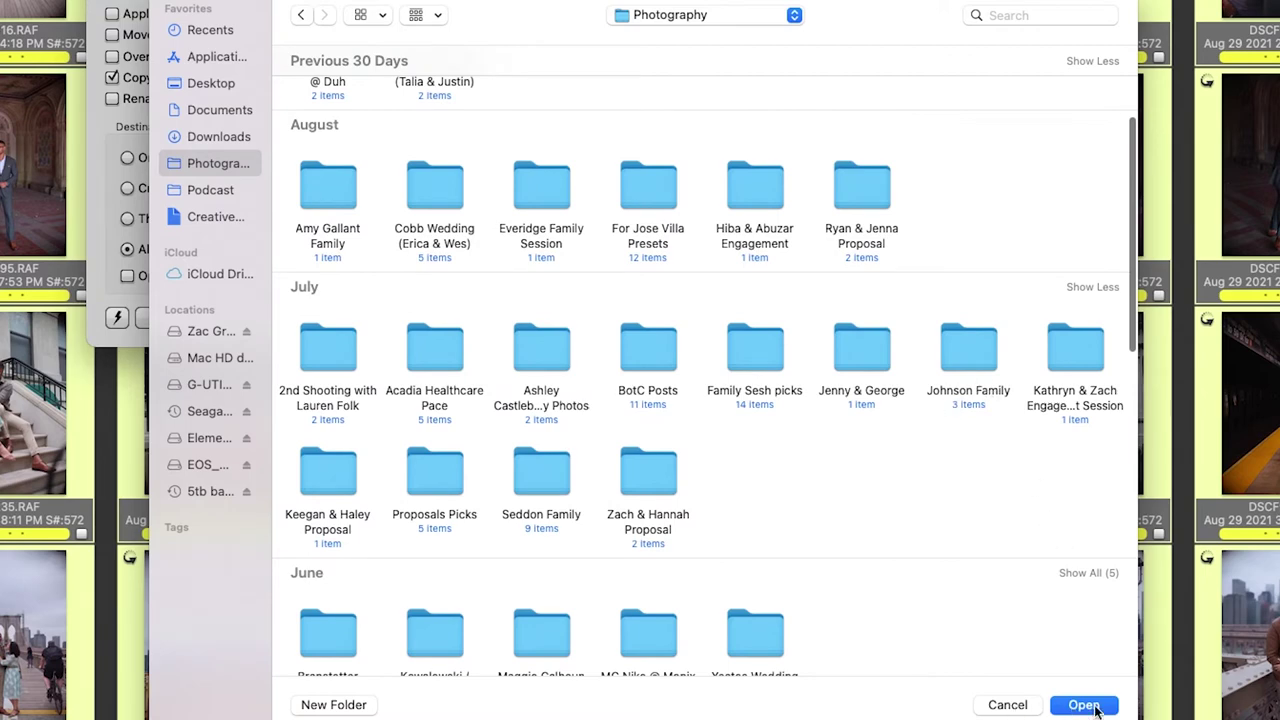
pyautogui.click(1008, 705)
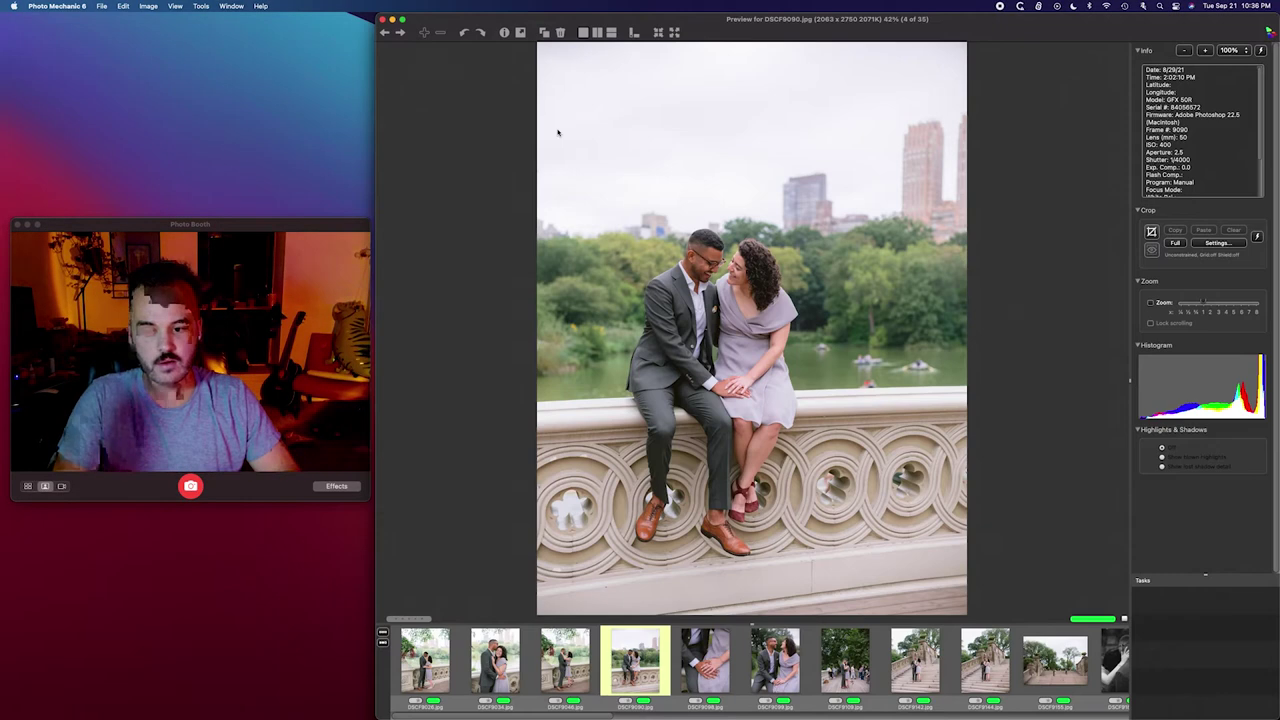
# Step: Review the edited JPEGs in the large preview from DSCF9090 onward, check the bridge photo DSCF9367, and return to the contact sheet
pyautogui.press('Right')
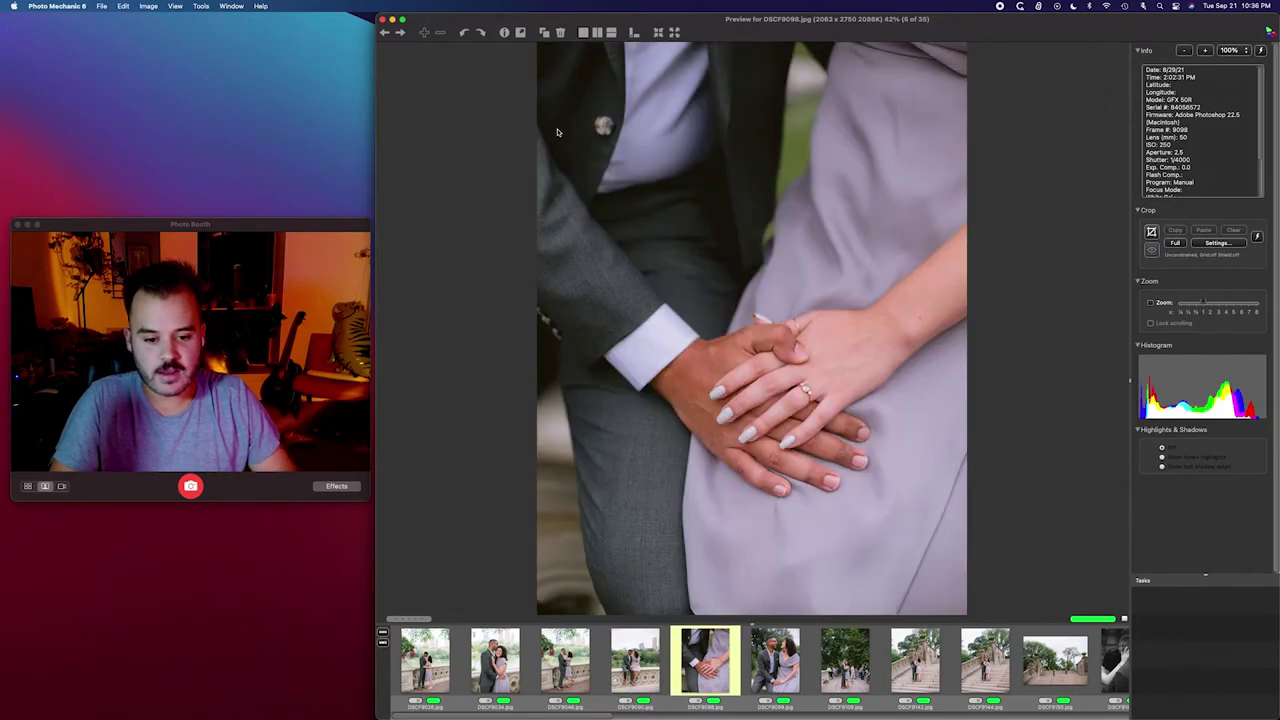
pyautogui.press('Right')
pyautogui.press('Right')
pyautogui.press('Right')
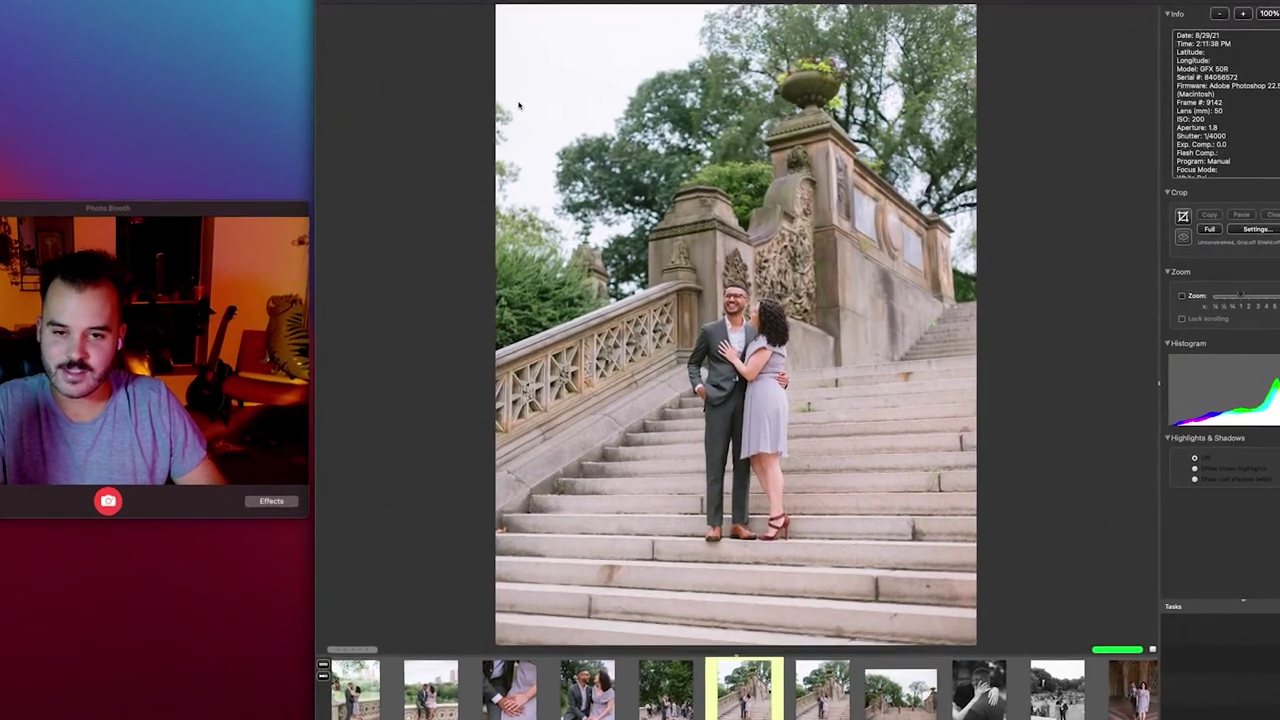
pyautogui.press('Right')
pyautogui.press('Right')
pyautogui.press('Right')
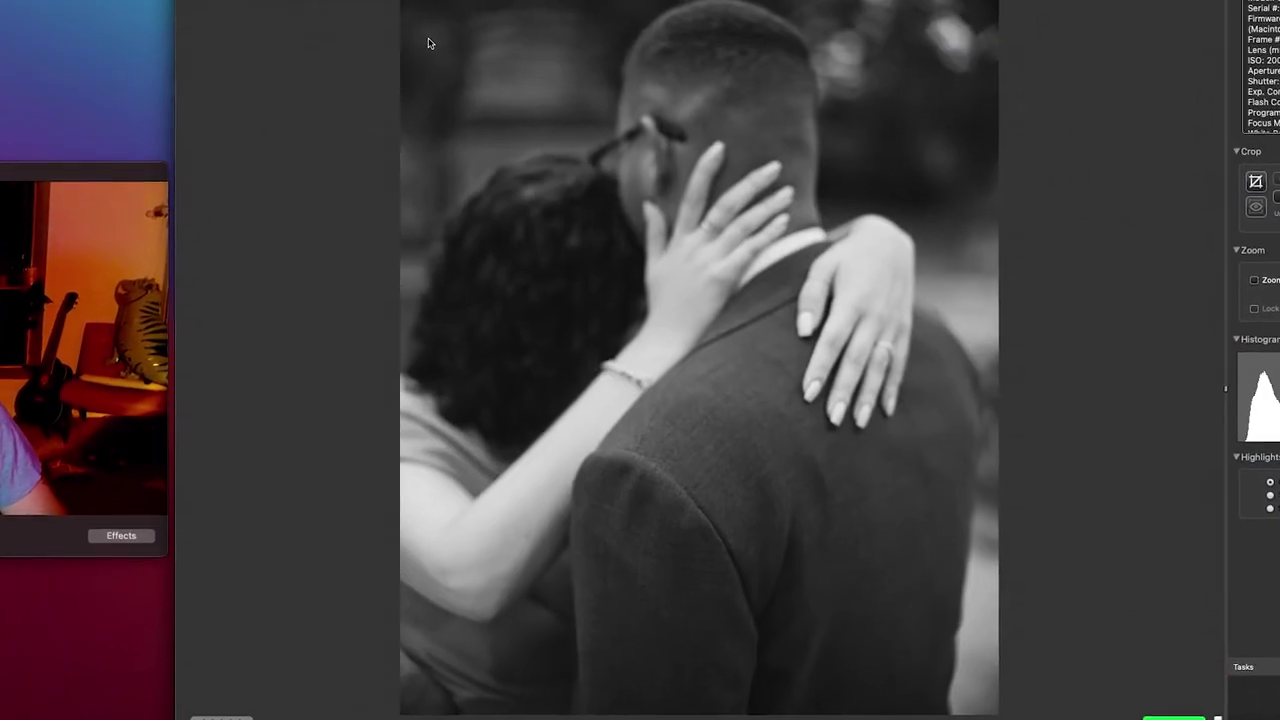
pyautogui.press('Right')
pyautogui.press('Right')
pyautogui.press('Right')
pyautogui.press('Right')
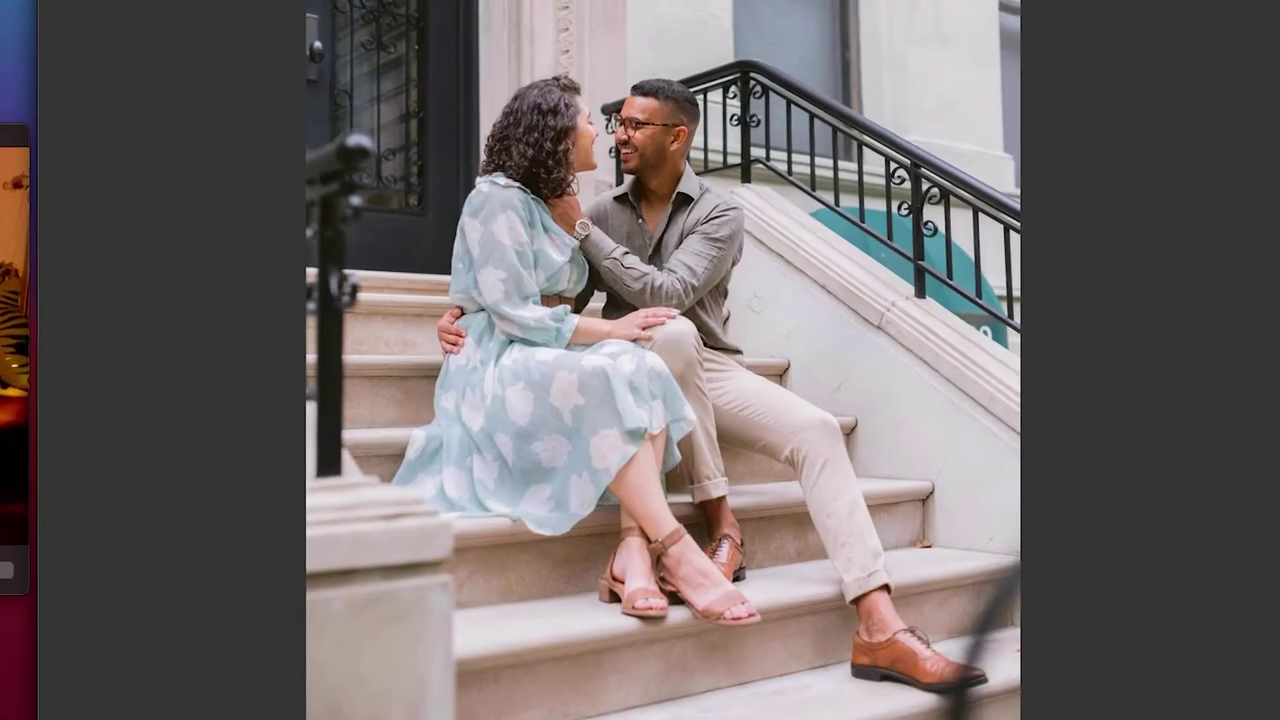
pyautogui.press('Escape')
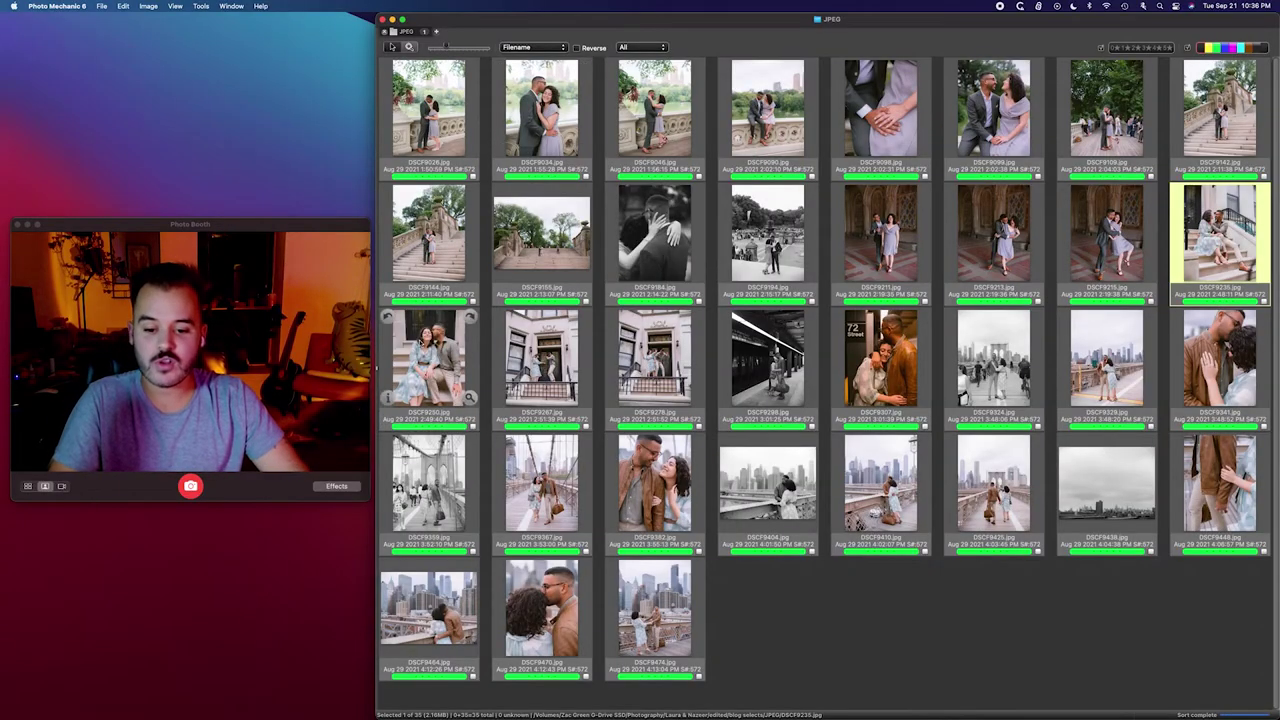
pyautogui.doubleClick(588, 466)
pyautogui.press('Escape')
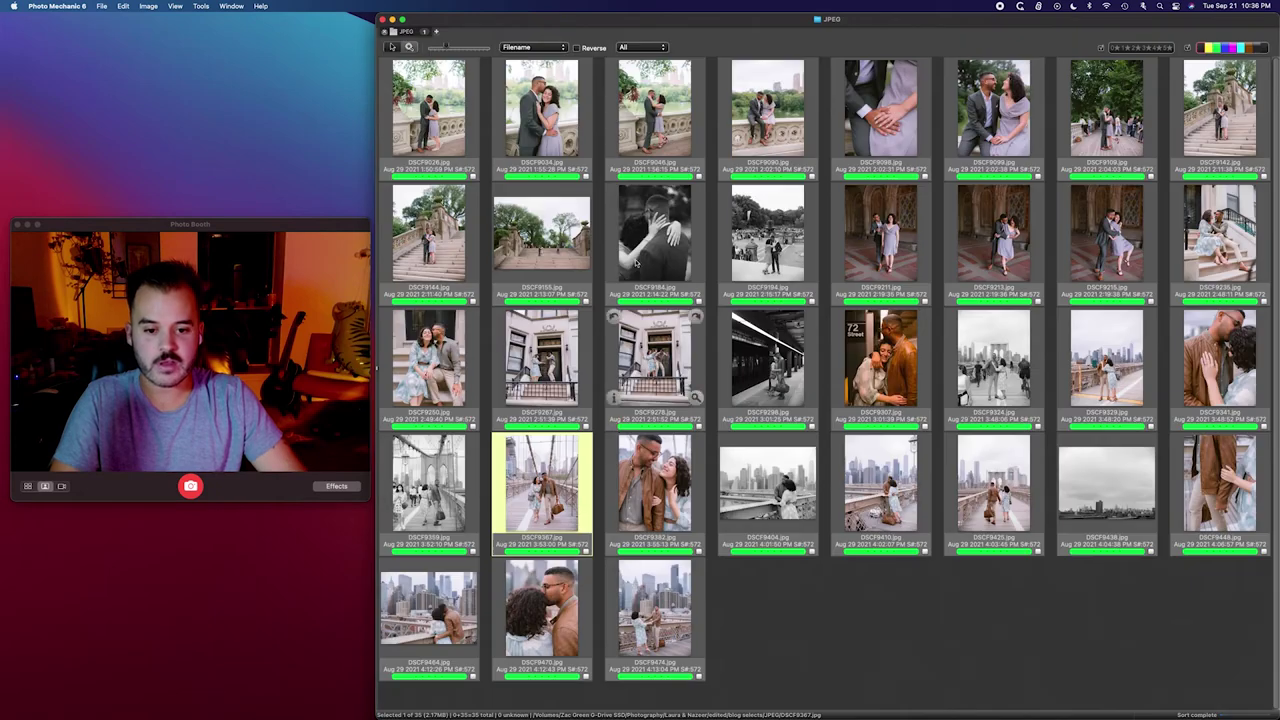
# Step: Select all the edited JPEGs and set their renaming string to L+N-Central-Park-Brooklyn-Bridge-Engagement-Photos-
pyautogui.click(428, 108)
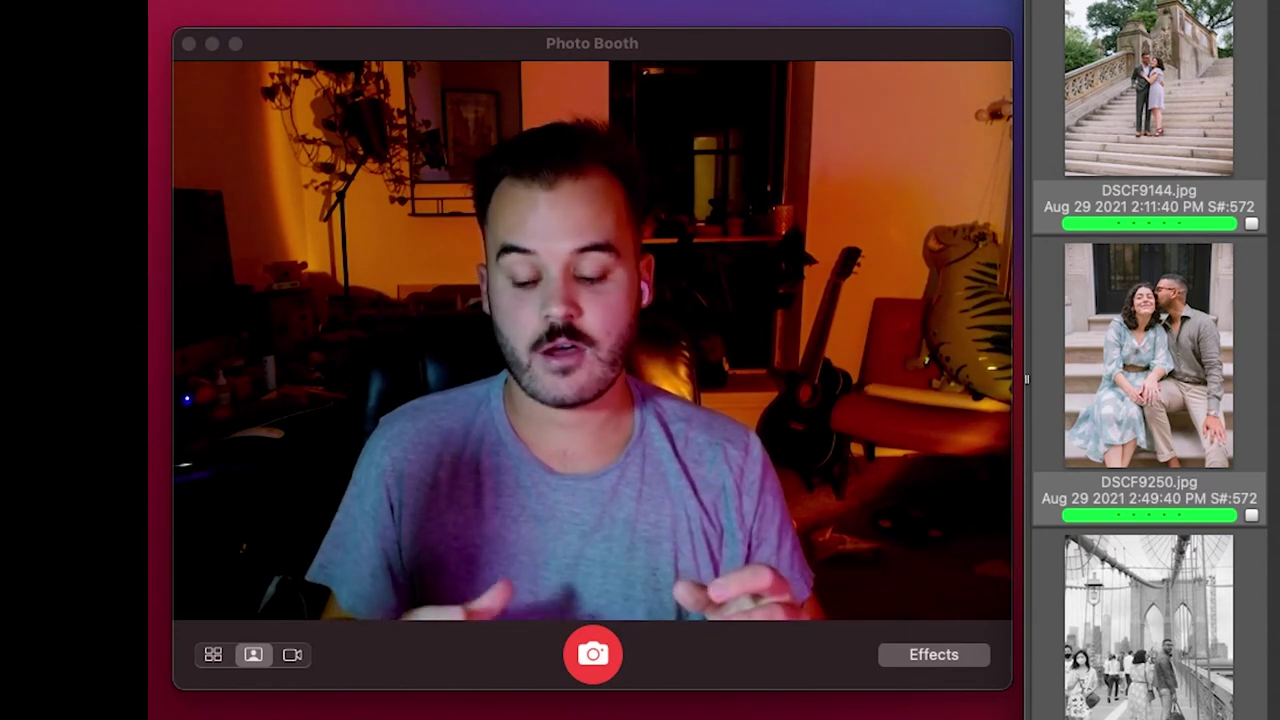
pyautogui.press('super+a')
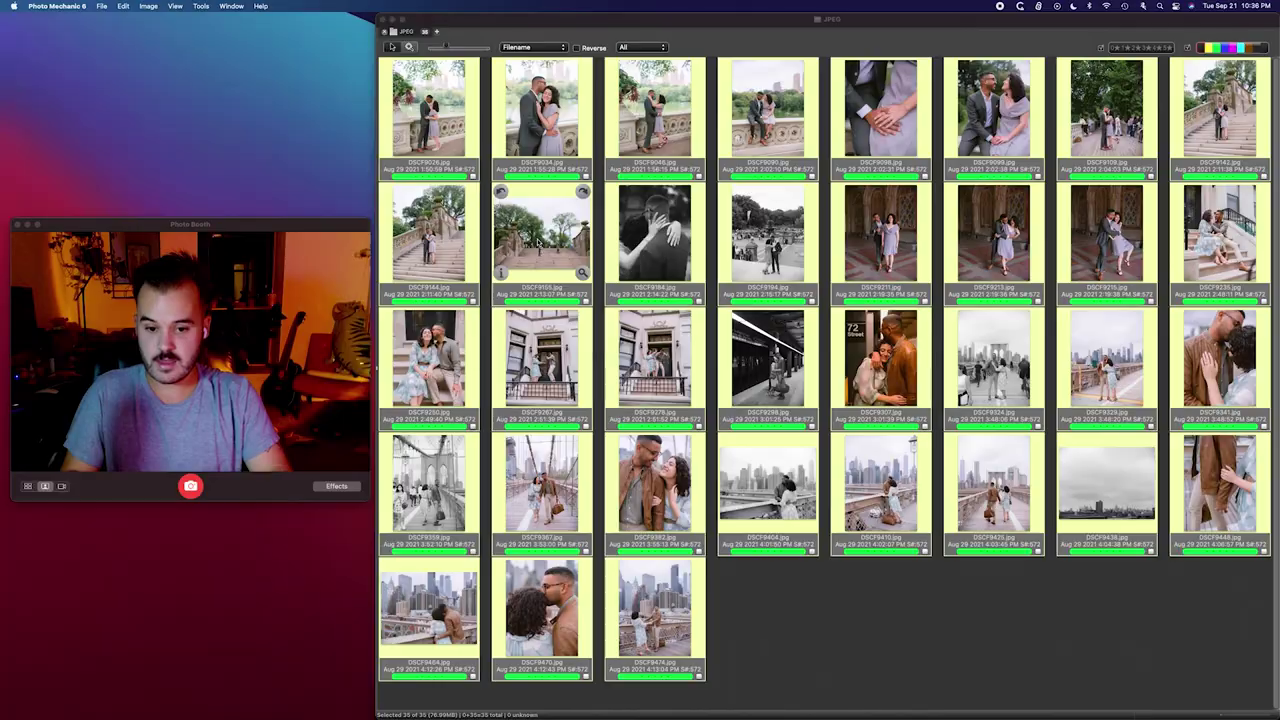
pyautogui.press('super+shift+r')
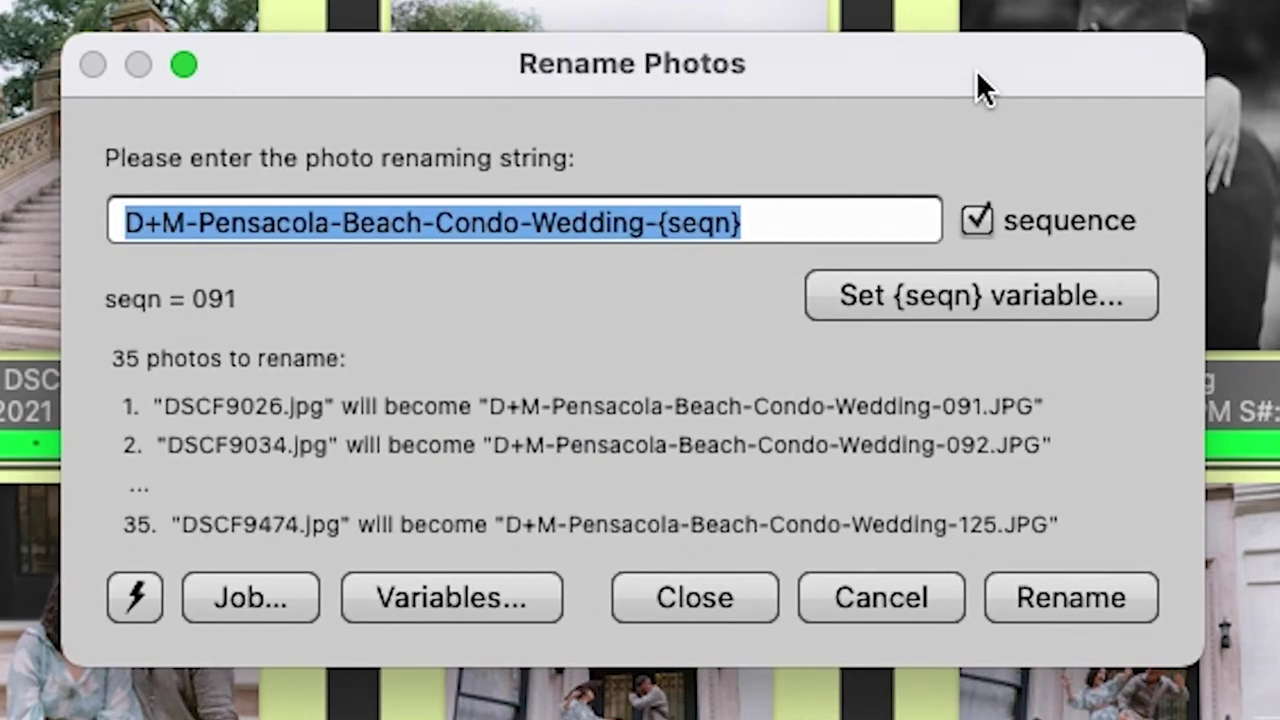
pyautogui.write('L+N')
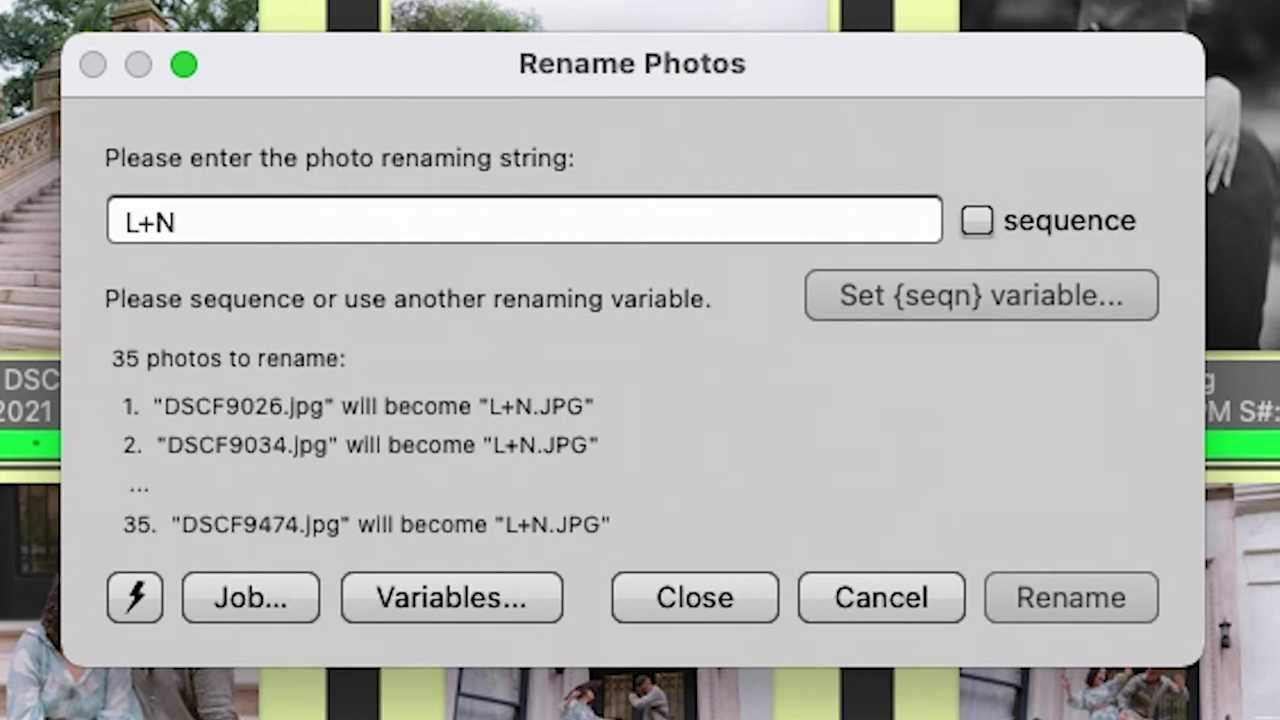
pyautogui.write('-Central ')
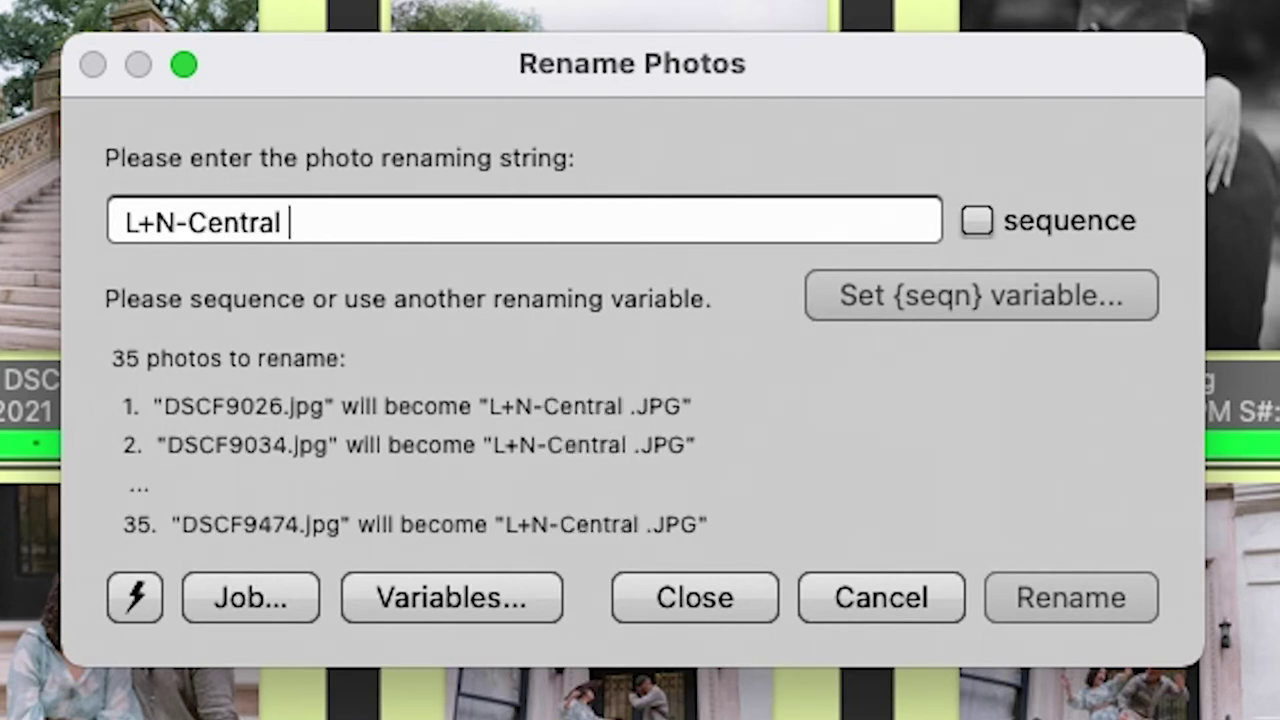
pyautogui.write('=')
pyautogui.press('BackSpace')
pyautogui.write('-')
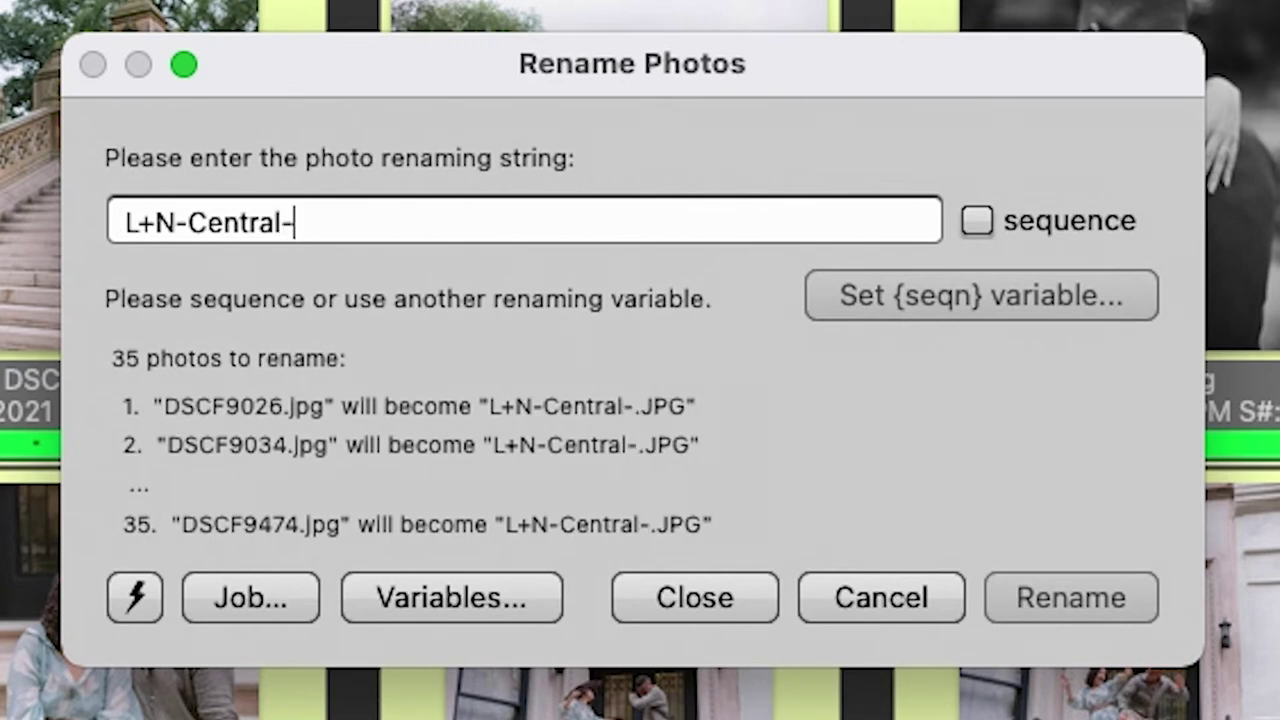
pyautogui.write('Park-BN')
pyautogui.press('BackSpace')
pyautogui.write('rooklyn-Briod')
pyautogui.press('BackSpace')
pyautogui.press('BackSpace')
pyautogui.write('dge')
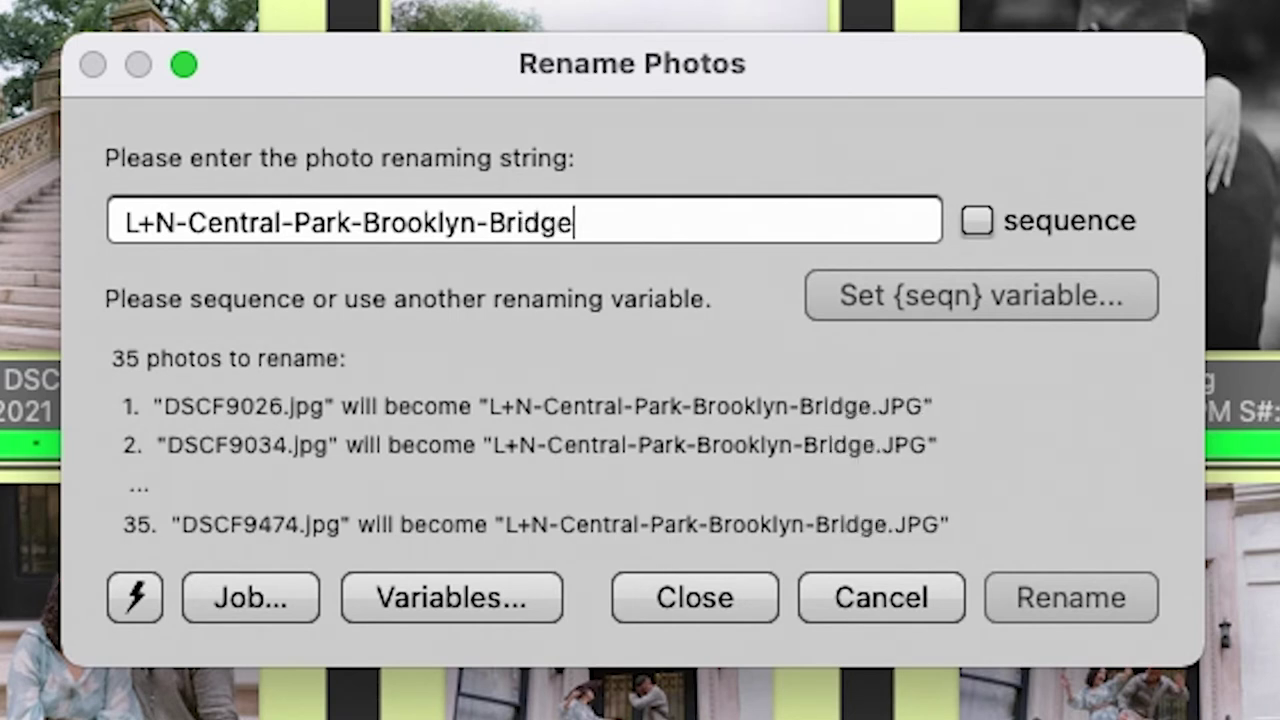
pyautogui.write('-Engagement')
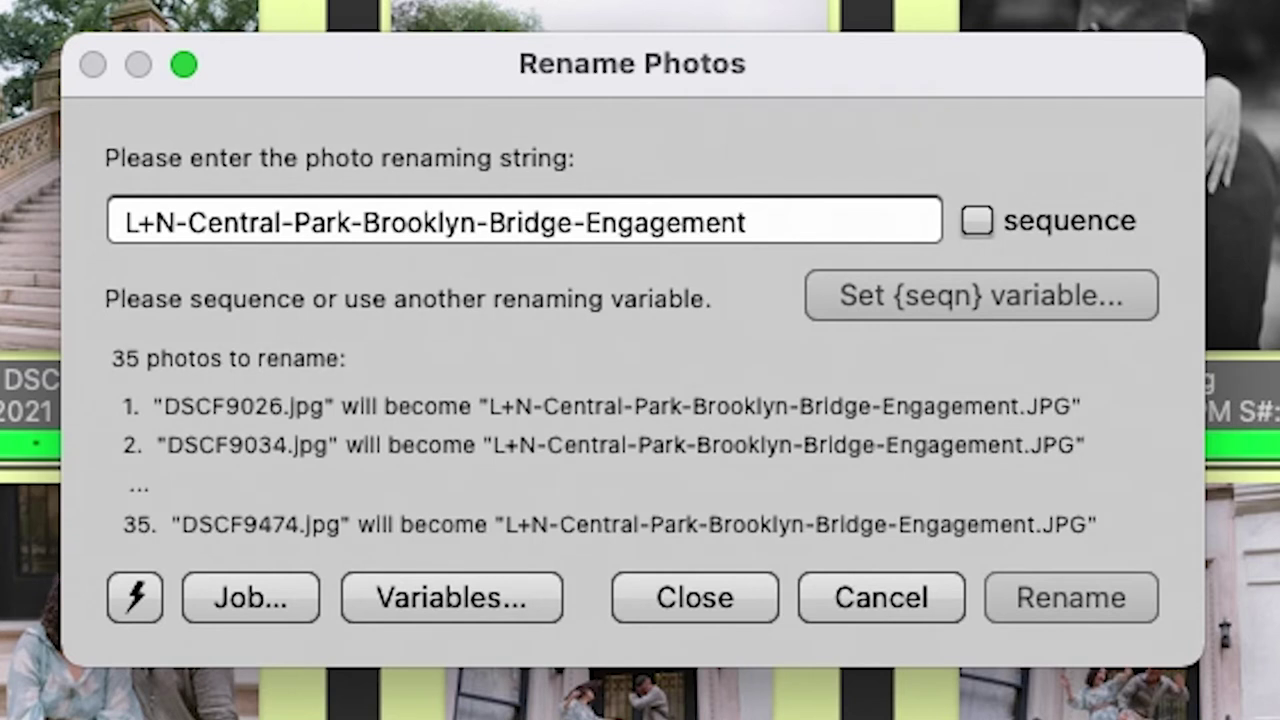
pyautogui.write('-Photos-')
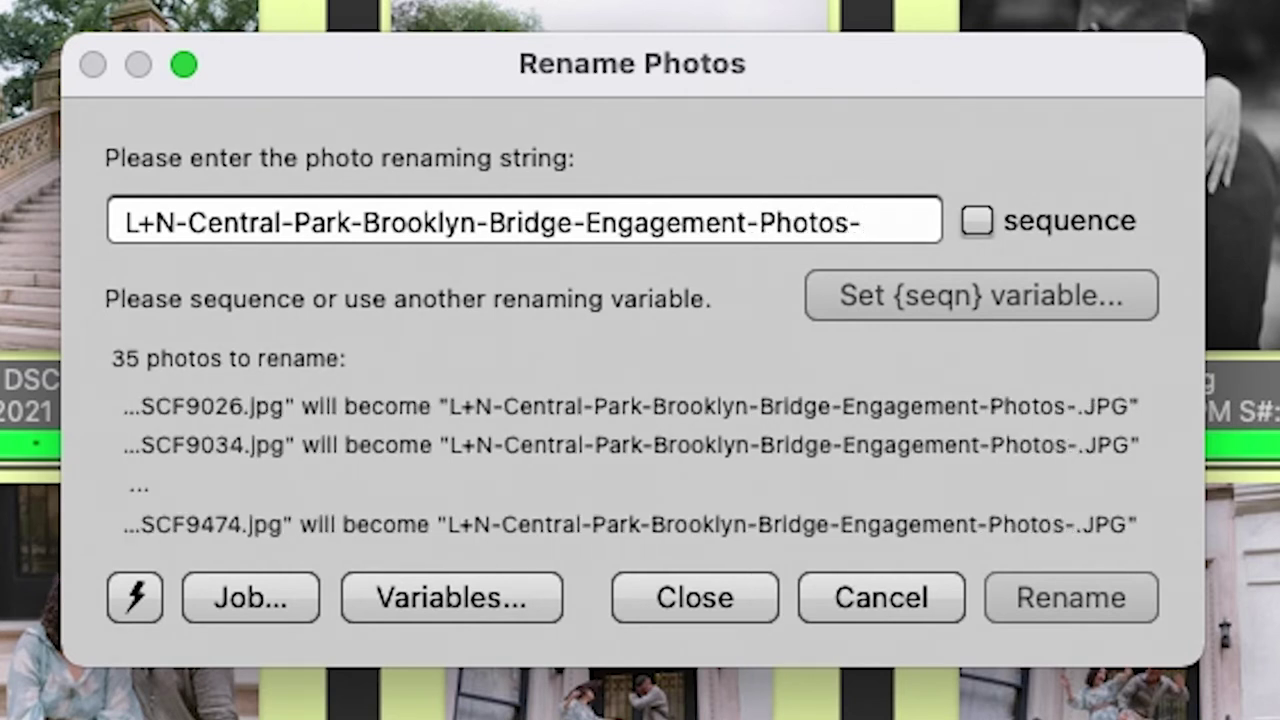
# Step: Append the sequence number to the renaming string and reset the {seqn} variable to its default start
pyautogui.click(1065, 226)
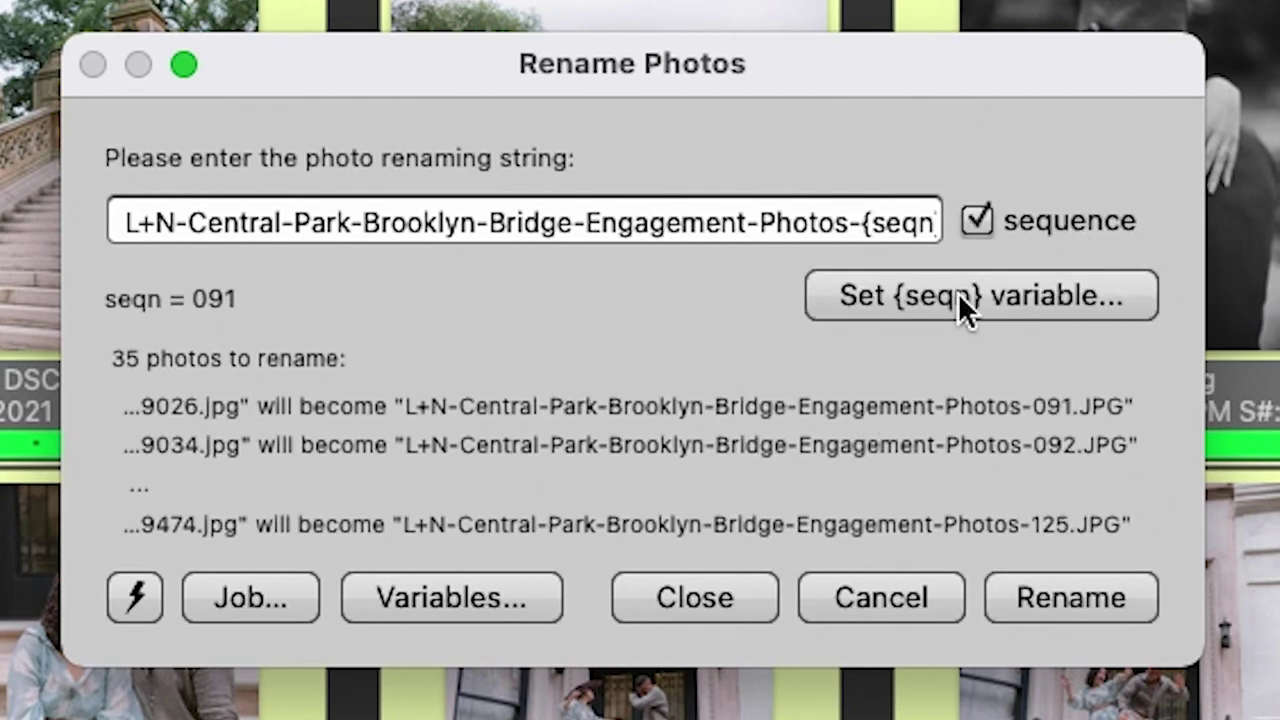
pyautogui.click(1014, 300)
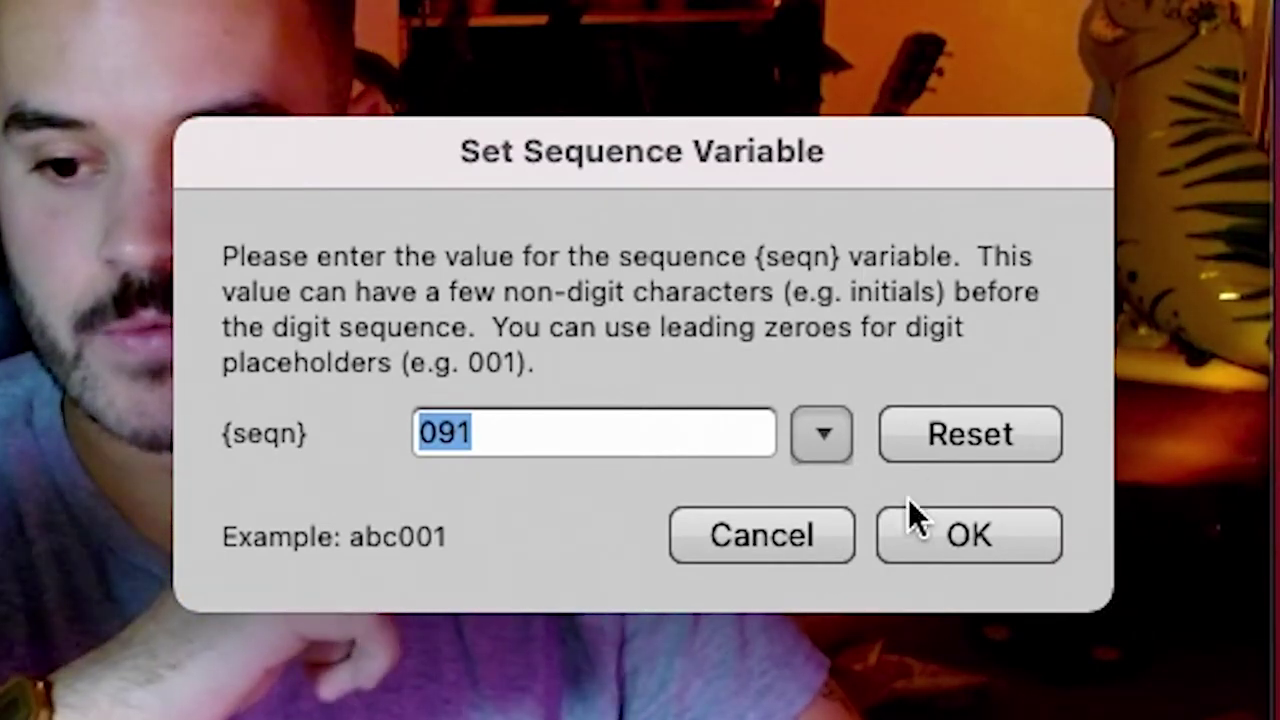
pyautogui.click(941, 440)
pyautogui.click(895, 556)
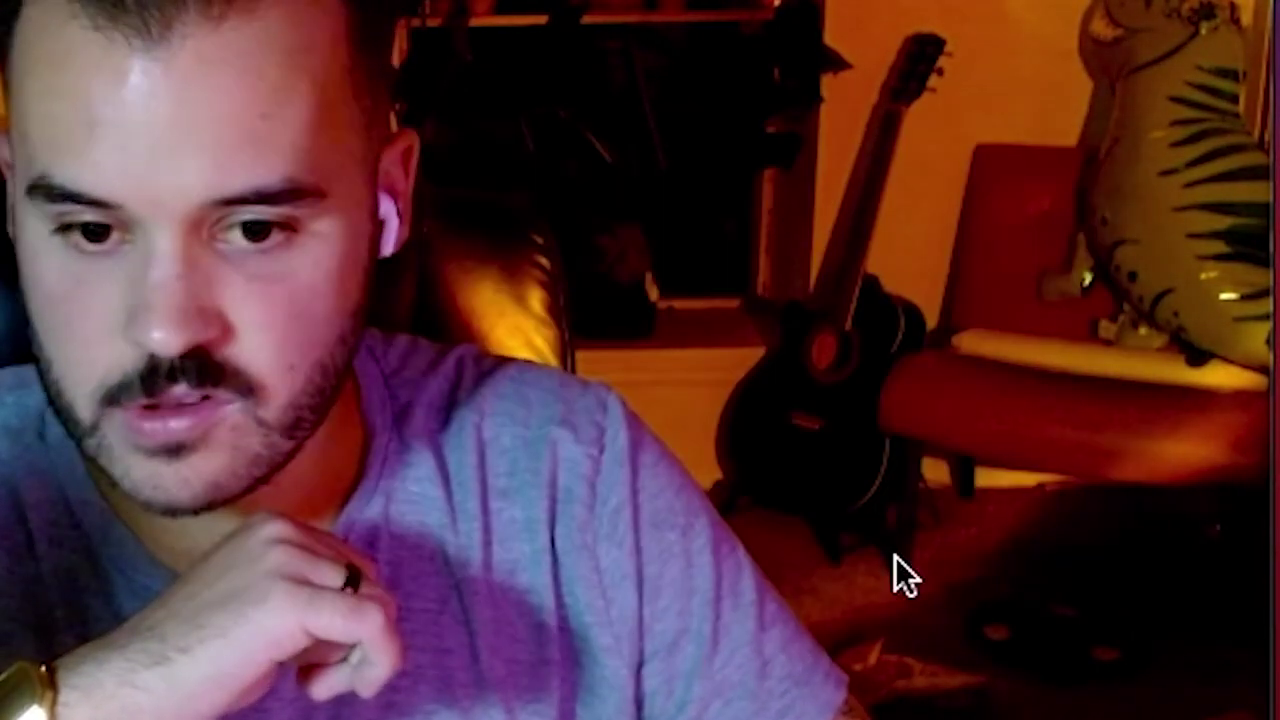